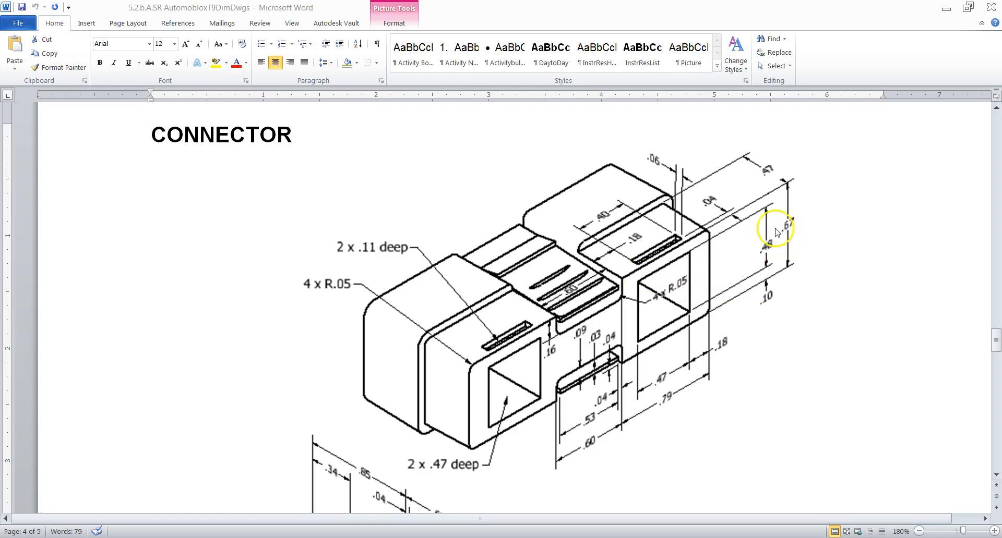
- Switch to the Part1 model in Inventor and start a new sketch on the connector's large flat front face
{"action": "left_click", "coordinate": [677, 279]}
{"action": "key", "text": "alt+Tab"}
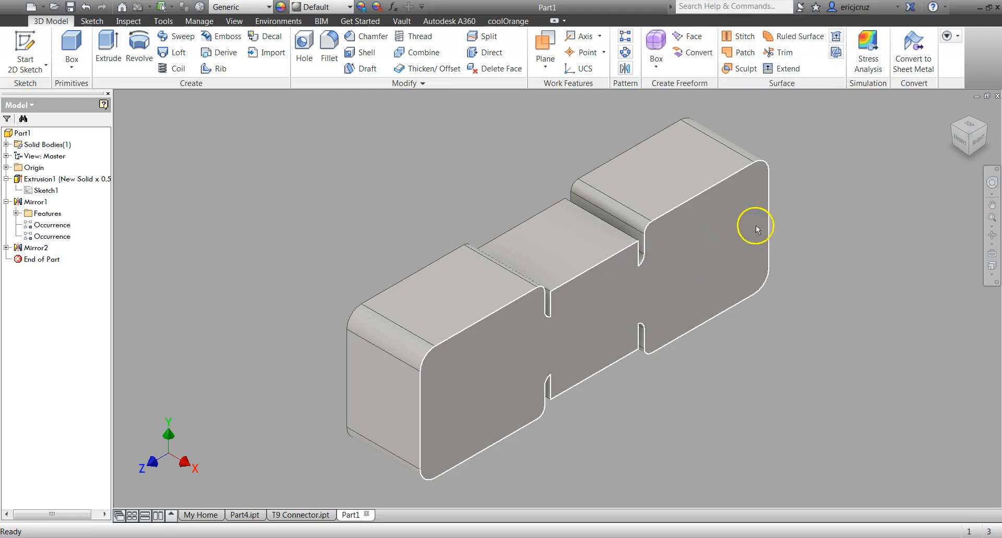
{"action": "left_click", "coordinate": [700, 265]}
{"action": "right_click", "coordinate": [699, 265]}
{"action": "left_click", "coordinate": [710, 298]}
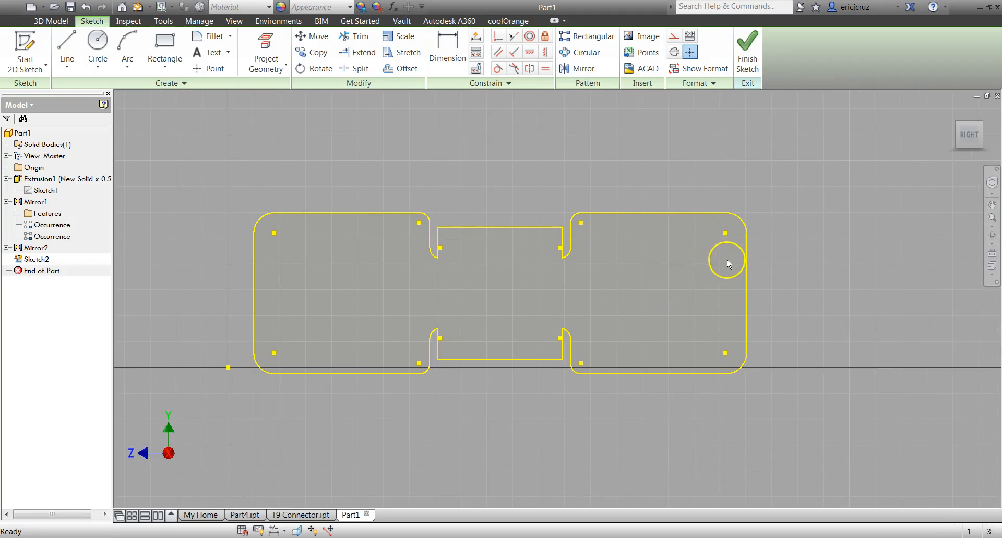
- Offset the projected connector outline inward by about 0.068 in after checking the wall dimensions in the Word drawing
{"action": "scroll", "coordinate": [748, 288], "scroll_direction": "up", "scroll_amount": 3}
{"action": "key", "text": "alt+Tab"}
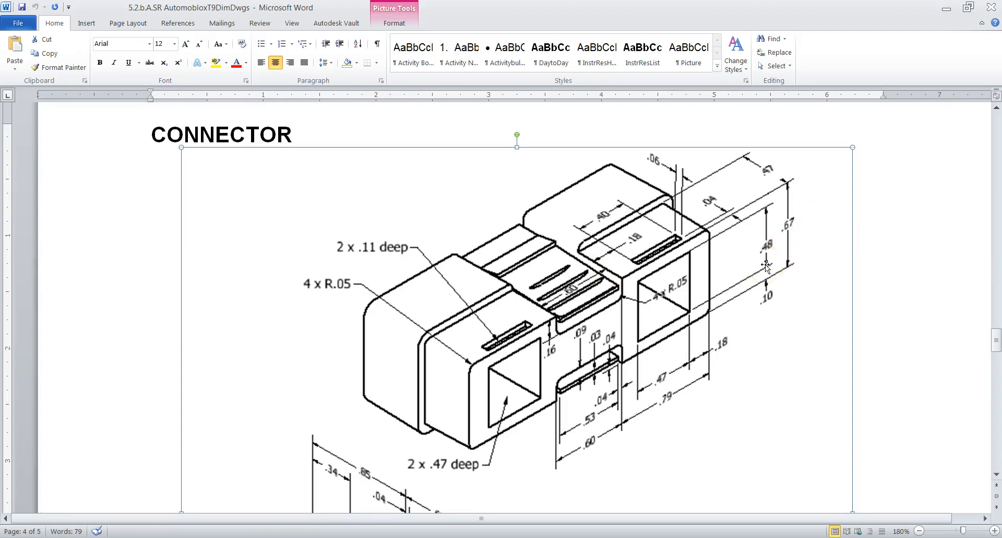
{"action": "key", "text": "alt+Tab"}
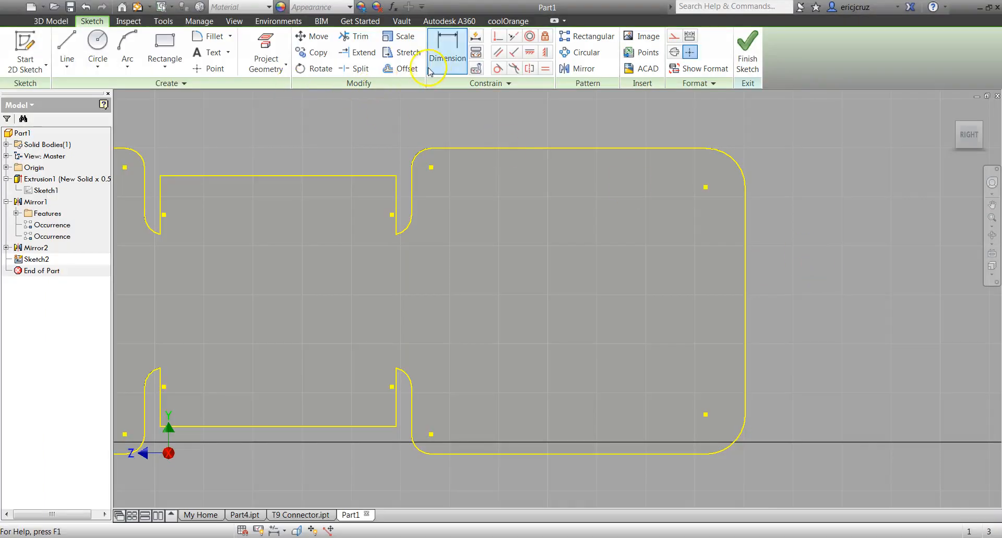
{"action": "key", "text": "o"}
{"action": "left_click", "coordinate": [649, 149]}
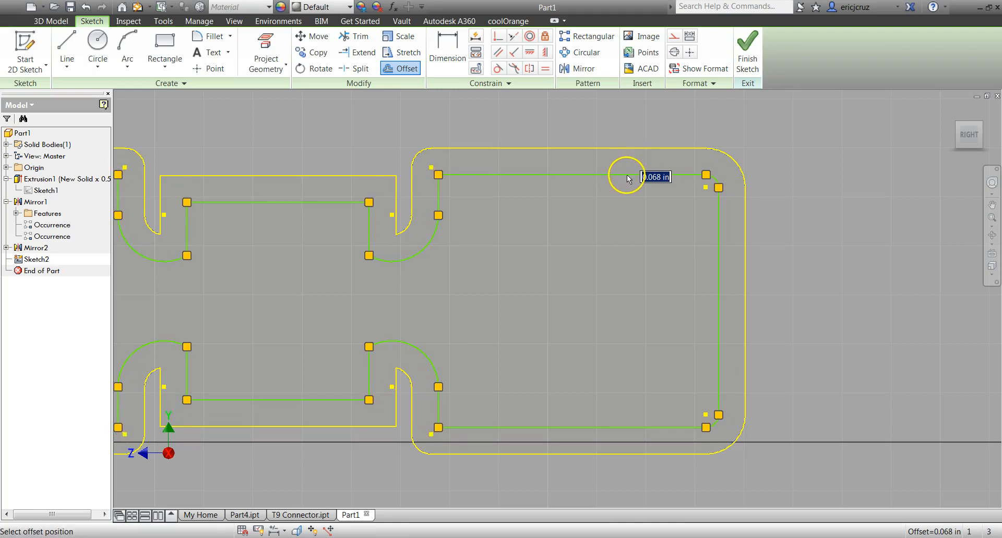
{"action": "left_click", "coordinate": [627, 176]}
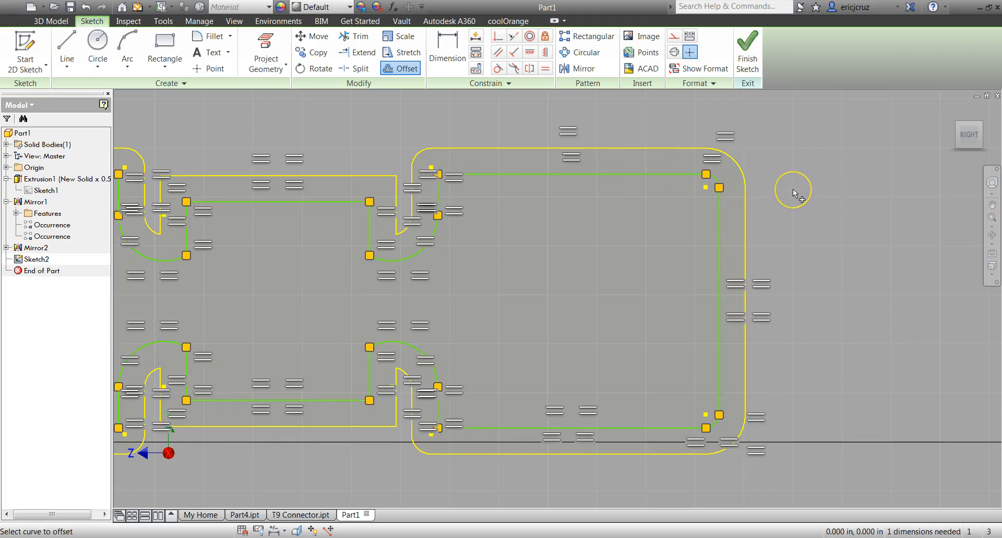
- Dimension the vertical distance between the right block's upper and lower offset lines as .67 in
{"action": "left_click", "coordinate": [447, 52]}
{"action": "left_click", "coordinate": [518, 174]}
{"action": "left_click", "coordinate": [555, 426]}
{"action": "left_click", "coordinate": [556, 297]}
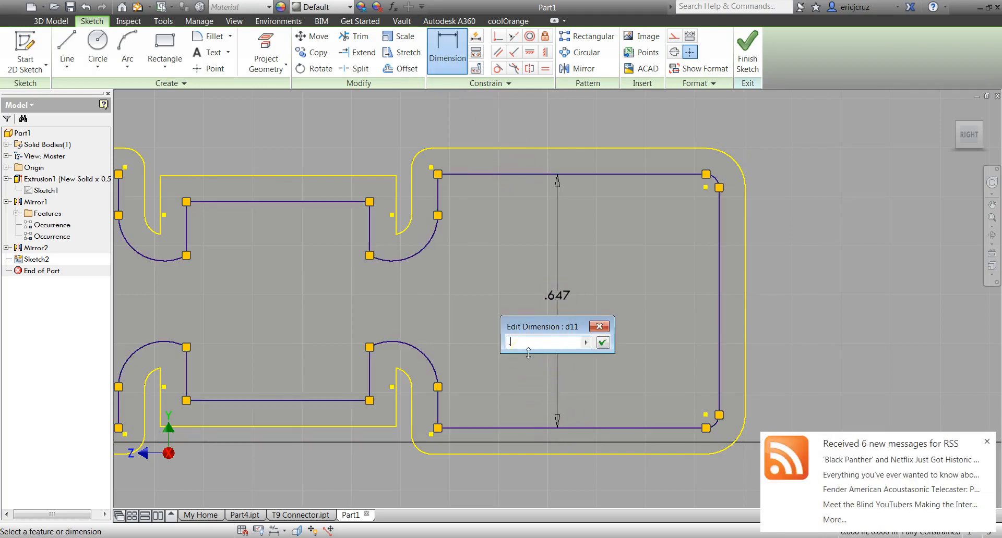
{"action": "type", "text": ".67"}
{"action": "key", "text": "Return"}
{"action": "middle_click_drag", "start_coordinate": [423, 262], "coordinate": [587, 245]}
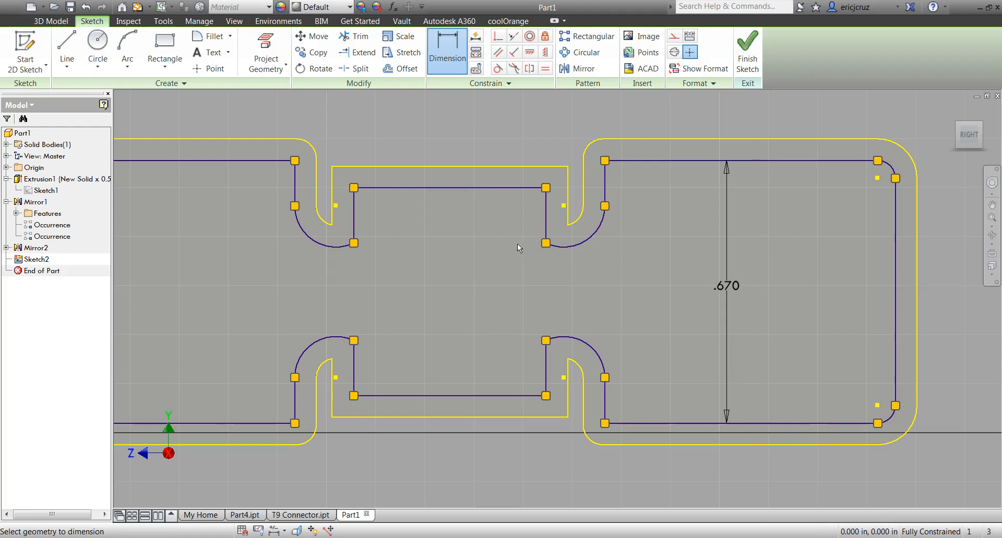
{"action": "mouse_move", "coordinate": [689, 286]}
{"action": "middle_mouse_down"}
{"action": "mouse_move", "coordinate": [762, 289]}
{"action": "mouse_move", "coordinate": [783, 275]}
{"action": "mouse_move", "coordinate": [704, 262]}
{"action": "middle_mouse_up"}
{"action": "scroll", "coordinate": [783, 275], "scroll_direction": "down", "scroll_amount": 3}
{"action": "left_click", "coordinate": [394, 189]}
{"action": "left_click", "coordinate": [402, 340]}
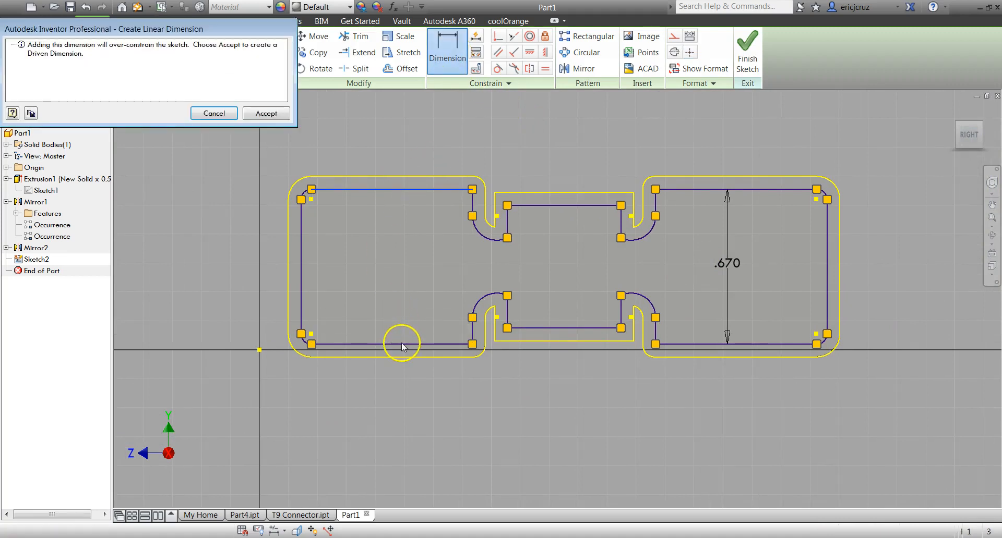
{"action": "left_click", "coordinate": [224, 113]}
- Add a driven dimension for the vertical distance between the left block's upper and lower offset lines
{"action": "left_click", "coordinate": [416, 190]}
{"action": "left_click", "coordinate": [380, 259]}
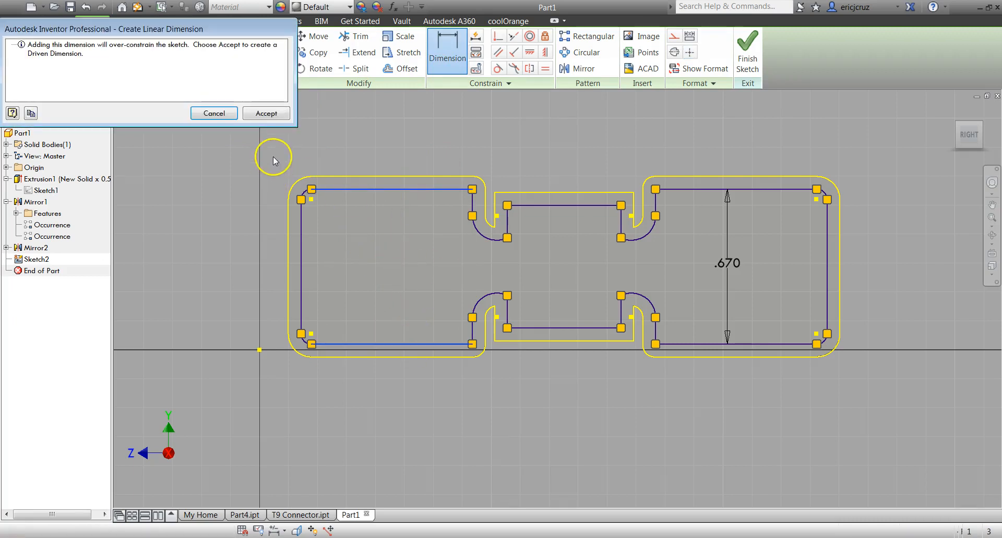
{"action": "left_click", "coordinate": [267, 114]}
{"action": "scroll", "coordinate": [568, 218], "scroll_direction": "up", "scroll_amount": 5}
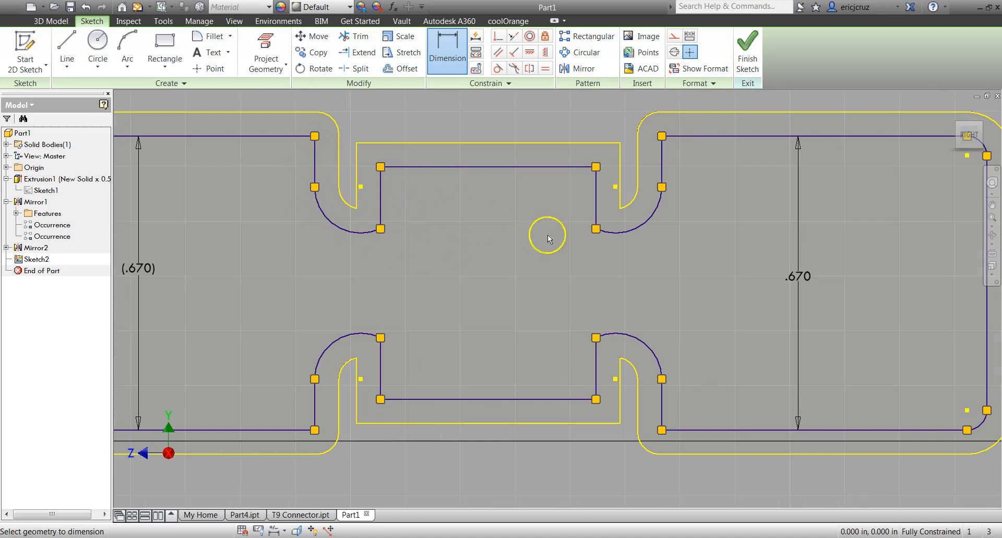
{"action": "key", "text": "Escape"}
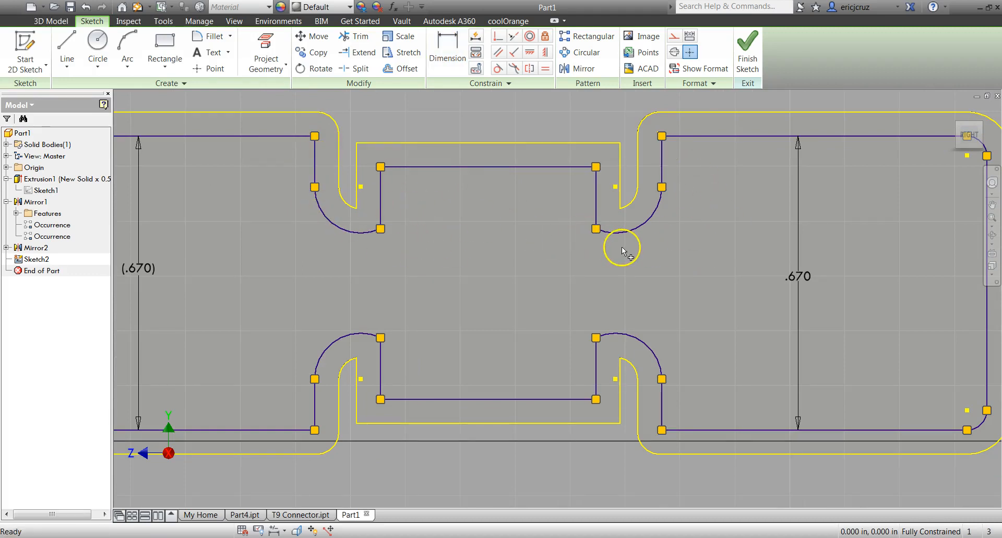
- Trim the curved and vertical offset segments at the right block's upper and lower inner notches
{"action": "key", "text": "x"}
{"action": "left_click", "coordinate": [642, 225]}
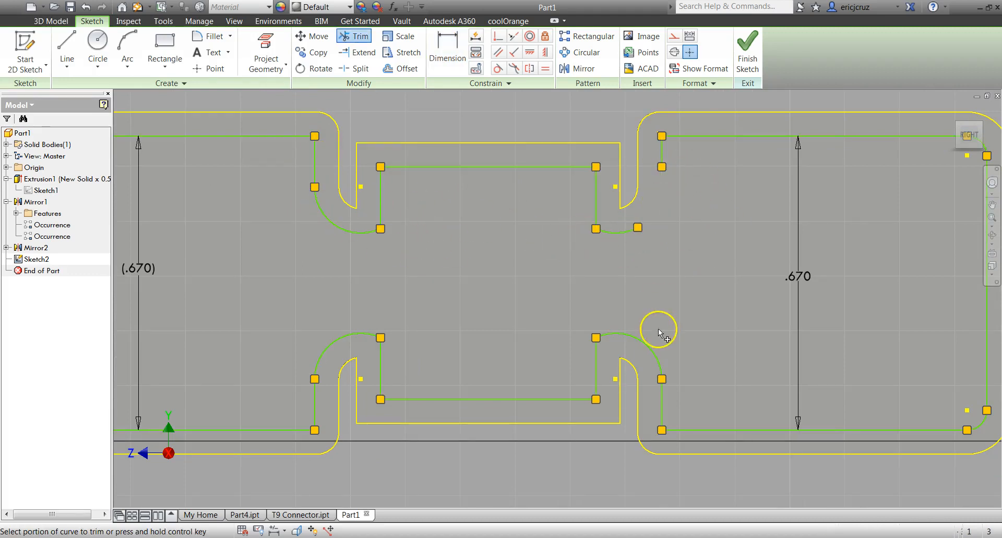
{"action": "left_click", "coordinate": [628, 343]}
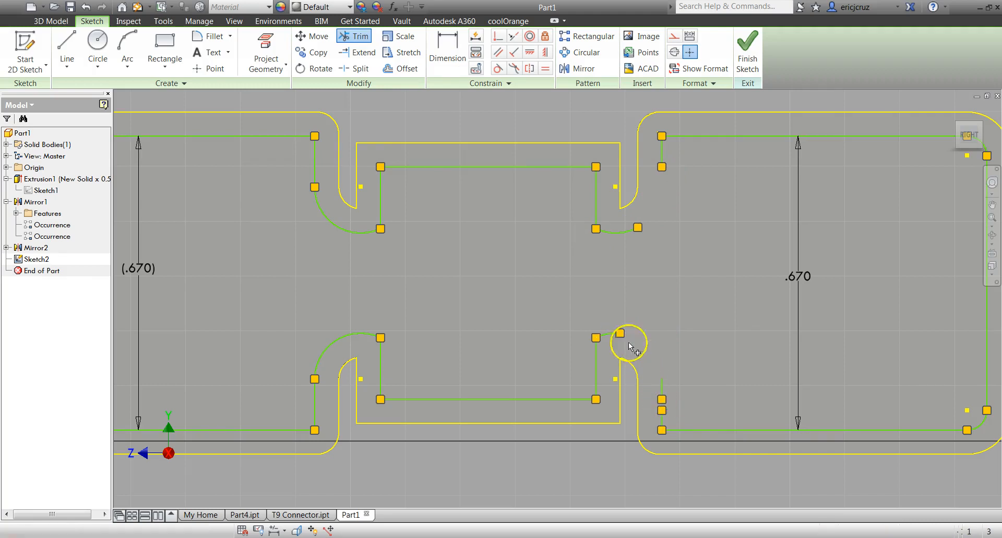
{"action": "mouse_move", "coordinate": [660, 374]}
{"action": "left_mouse_down"}
{"action": "mouse_move", "coordinate": [663, 418]}
{"action": "mouse_move", "coordinate": [662, 386]}
{"action": "left_mouse_up"}
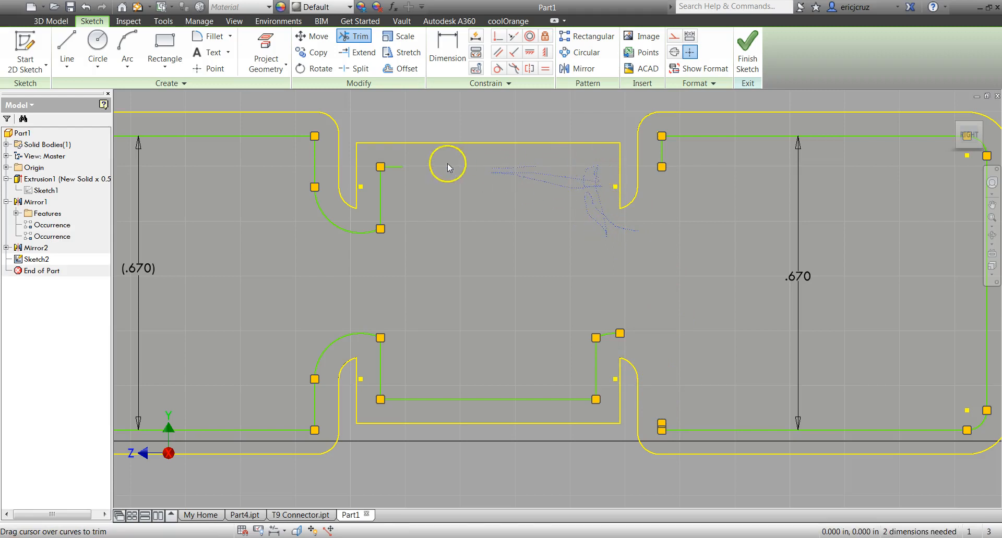
- Trim the offset curves along the central section's upper edge and around the left block's upper notch
{"action": "left_click_drag", "start_coordinate": [386, 229], "coordinate": [389, 208]}
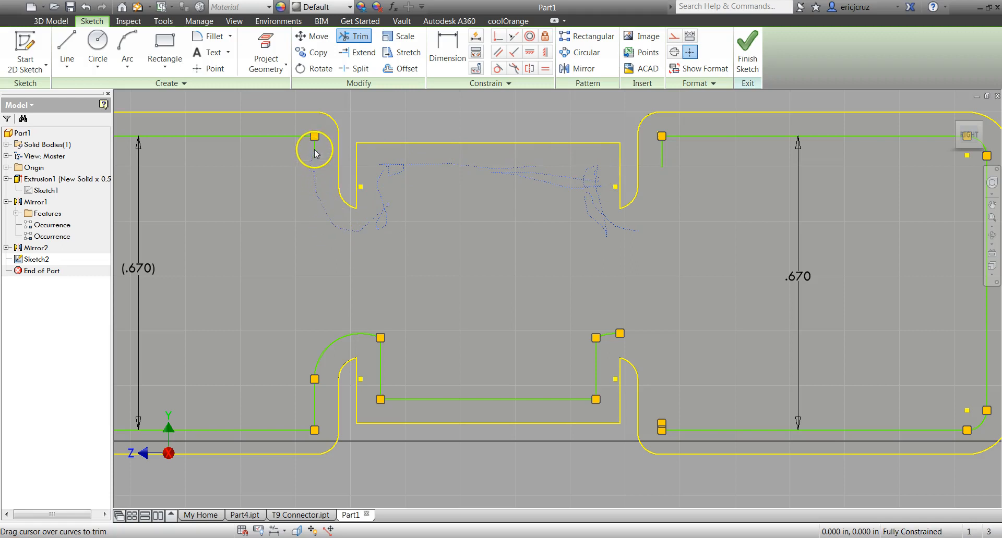
{"action": "scroll", "coordinate": [316, 148], "scroll_direction": "up", "scroll_amount": 4}
{"action": "left_click", "coordinate": [308, 165]}
{"action": "scroll", "coordinate": [334, 282], "scroll_direction": "down", "scroll_amount": 4}
- Trim the arc and vertical offset segments around the left block's lower notch
{"action": "scroll", "coordinate": [318, 397], "scroll_direction": "up", "scroll_amount": 5}
{"action": "left_click", "coordinate": [305, 405]}
{"action": "left_click", "coordinate": [307, 314]}
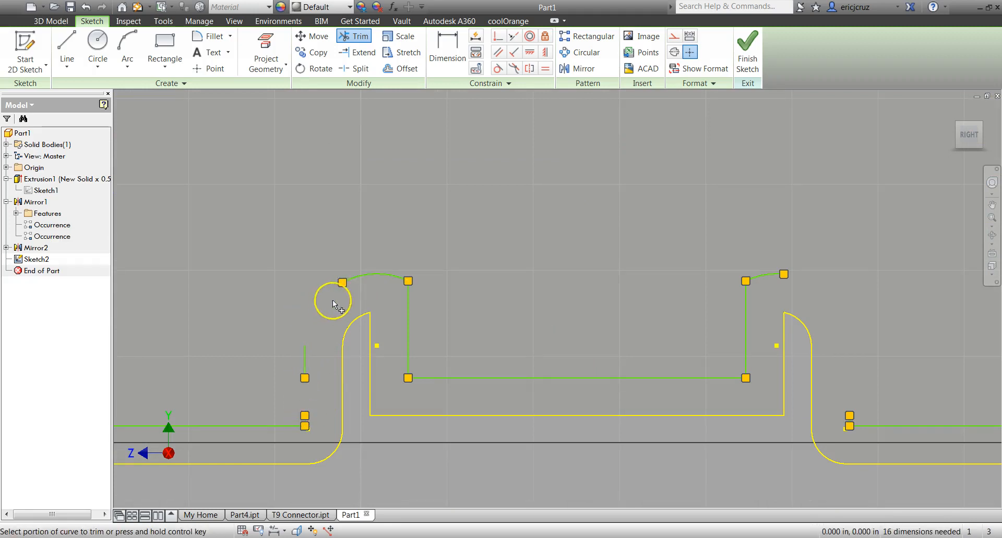
{"action": "left_click", "coordinate": [359, 276]}
{"action": "left_click", "coordinate": [406, 322]}
{"action": "left_click", "coordinate": [410, 359]}
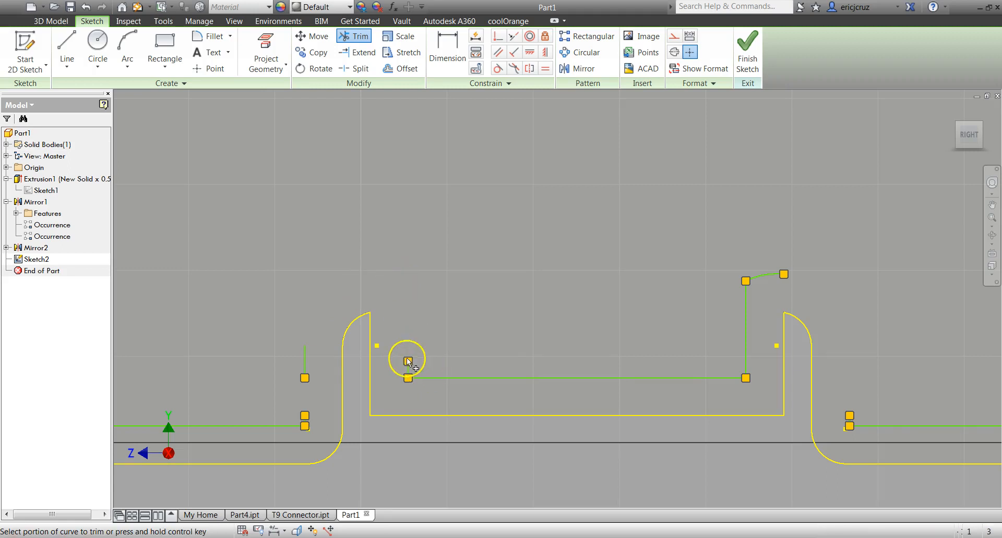
- Trim the remaining offset segments along the central section's lower edge and beside its right notch
{"action": "scroll", "coordinate": [309, 403], "scroll_direction": "up", "scroll_amount": 3}
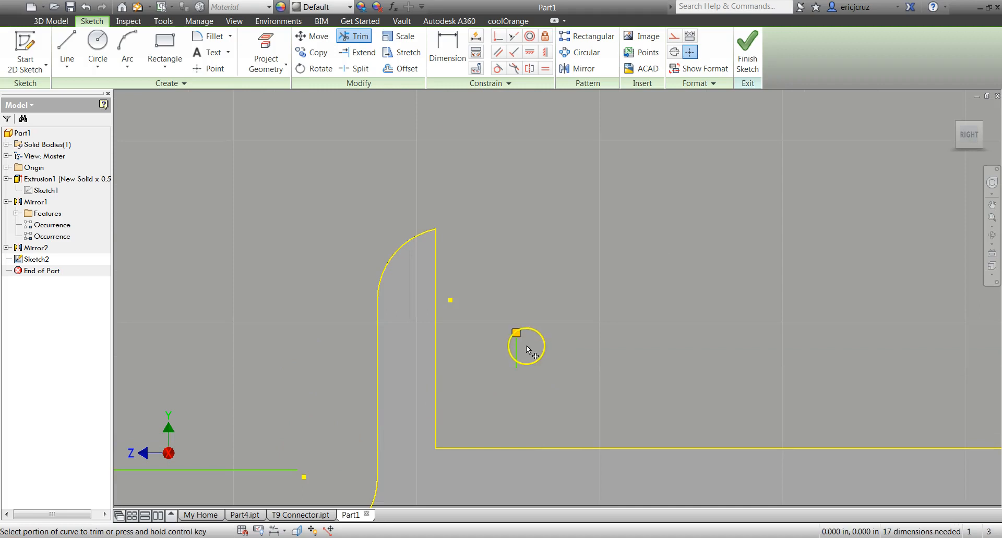
{"action": "scroll", "coordinate": [521, 346], "scroll_direction": "down", "scroll_amount": 4}
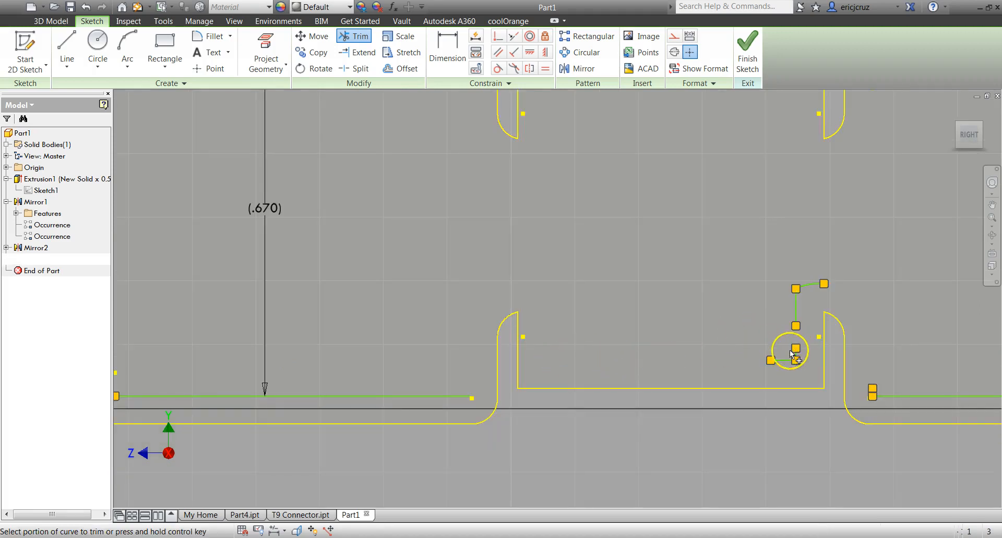
{"action": "left_click_drag", "start_coordinate": [797, 346], "coordinate": [800, 356]}
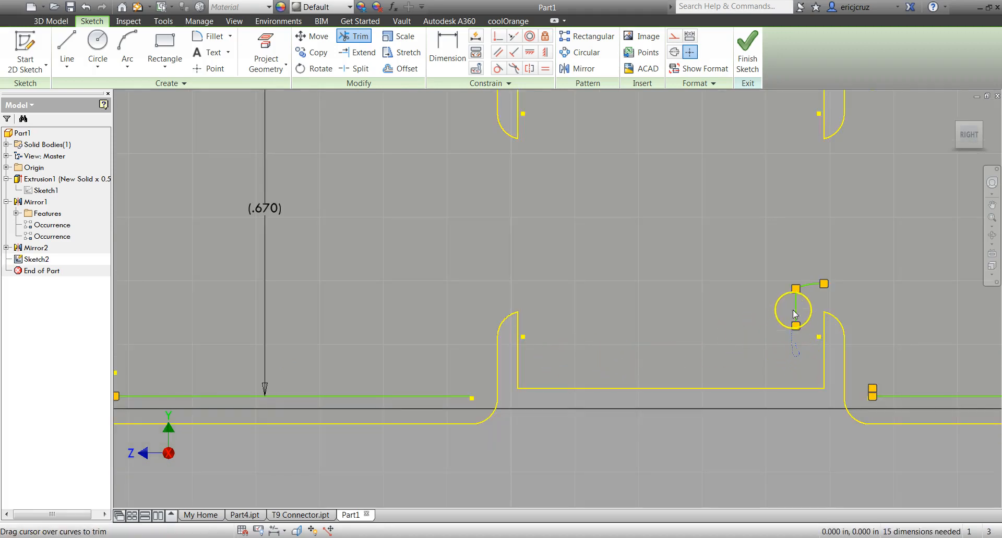
{"action": "left_click_drag", "start_coordinate": [820, 284], "coordinate": [810, 274]}
- Trim the leftover short vertical offset pieces at the inner corners of the blocks
{"action": "mouse_move", "coordinate": [797, 240]}
{"action": "middle_mouse_down"}
{"action": "mouse_move", "coordinate": [659, 295]}
{"action": "mouse_move", "coordinate": [655, 279]}
{"action": "middle_mouse_up"}
{"action": "scroll", "coordinate": [684, 285], "scroll_direction": "down", "scroll_amount": 4}
{"action": "scroll", "coordinate": [683, 237], "scroll_direction": "up", "scroll_amount": 2}
{"action": "left_click", "coordinate": [697, 193]}
{"action": "scroll", "coordinate": [706, 380], "scroll_direction": "up", "scroll_amount": 3}
{"action": "scroll", "coordinate": [707, 369], "scroll_direction": "down", "scroll_amount": 4}
{"action": "scroll", "coordinate": [693, 253], "scroll_direction": "up", "scroll_amount": 5}
{"action": "left_click", "coordinate": [684, 246]}
{"action": "scroll", "coordinate": [687, 346], "scroll_direction": "down", "scroll_amount": 5}
{"action": "middle_click_drag", "start_coordinate": [687, 345], "coordinate": [671, 234]}
{"action": "key", "text": "Escape"}
- Remove the last short vertical offset stub at the right block's lower inner corner
{"action": "scroll", "coordinate": [671, 420], "scroll_direction": "up", "scroll_amount": 3}
{"action": "scroll", "coordinate": [673, 422], "scroll_direction": "up", "scroll_amount": 2}
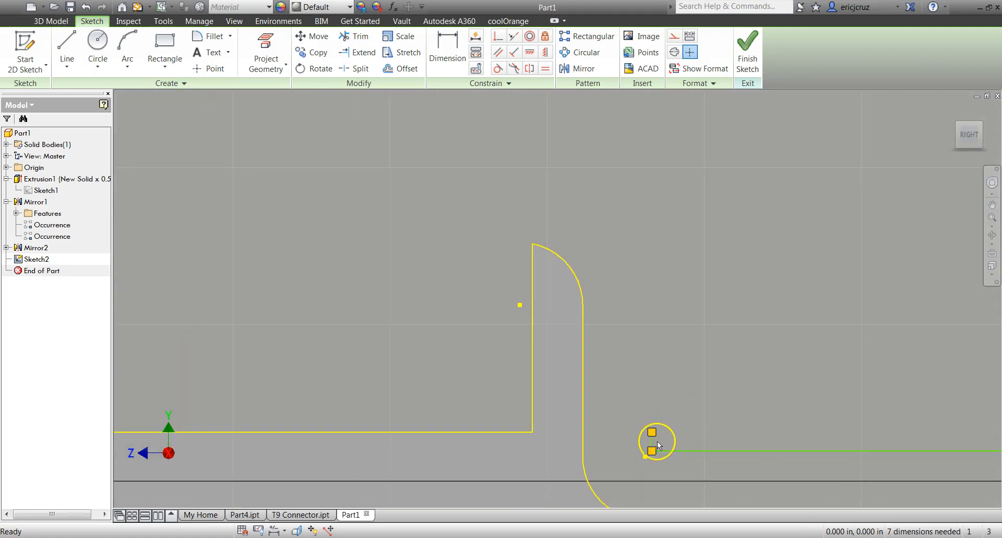
{"action": "scroll", "coordinate": [716, 350], "scroll_direction": "down", "scroll_amount": 5}
{"action": "middle_click_drag", "start_coordinate": [714, 357], "coordinate": [672, 378]}
{"action": "scroll", "coordinate": [672, 378], "scroll_direction": "up", "scroll_amount": 4}
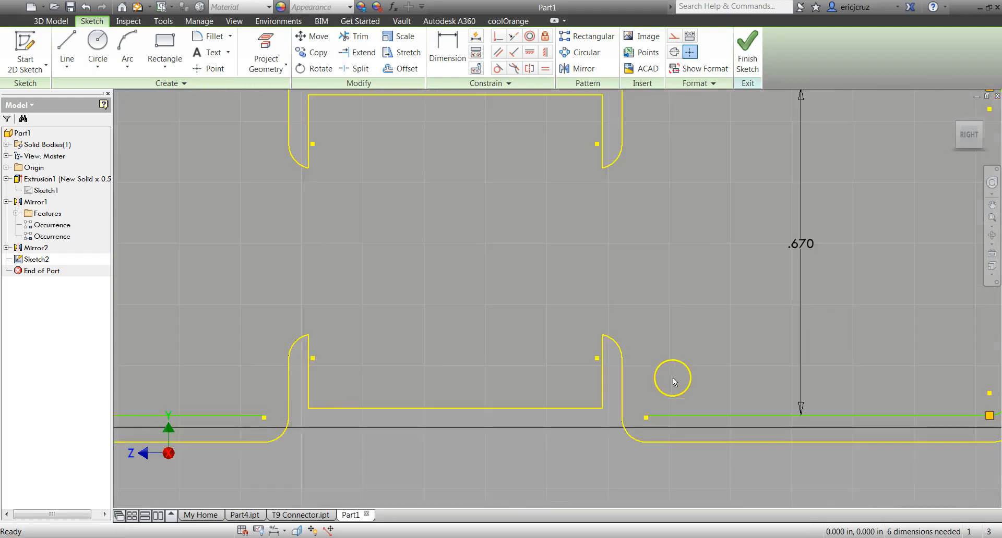
- Extend the upper offset lines of both blocks to the vertical walls of their adjoining notches
{"action": "scroll", "coordinate": [687, 351], "scroll_direction": "down", "scroll_amount": 4}
{"action": "mouse_move", "coordinate": [687, 296]}
{"action": "middle_mouse_down"}
{"action": "mouse_move", "coordinate": [686, 350]}
{"action": "mouse_move", "coordinate": [677, 346]}
{"action": "middle_mouse_up"}
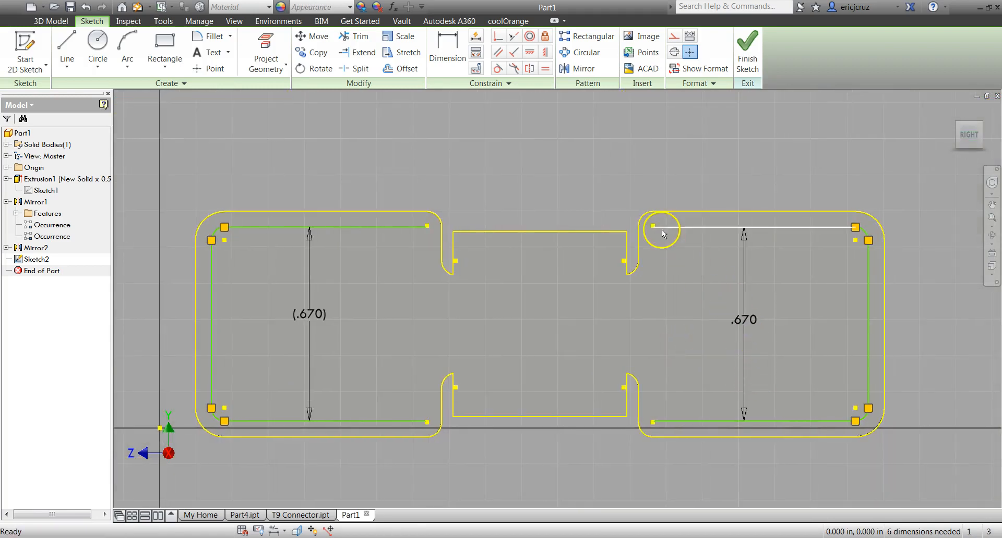
{"action": "left_click", "coordinate": [359, 52]}
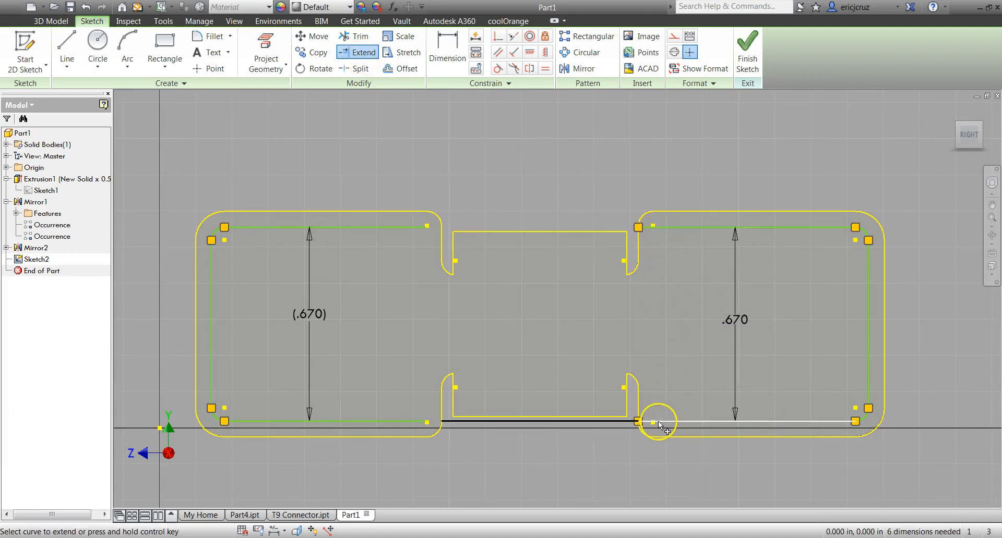
{"action": "scroll", "coordinate": [664, 246], "scroll_direction": "up", "scroll_amount": 3}
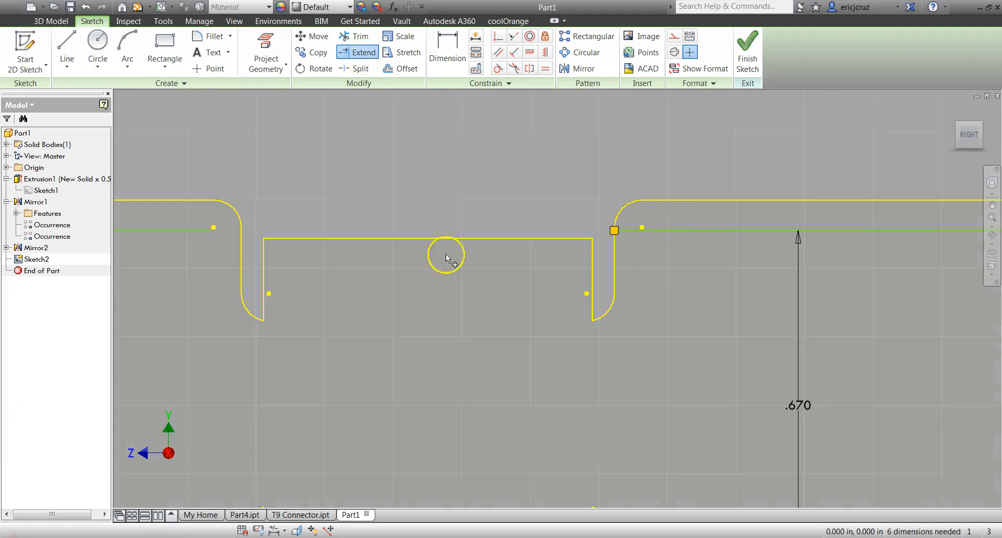
{"action": "left_click", "coordinate": [201, 231]}
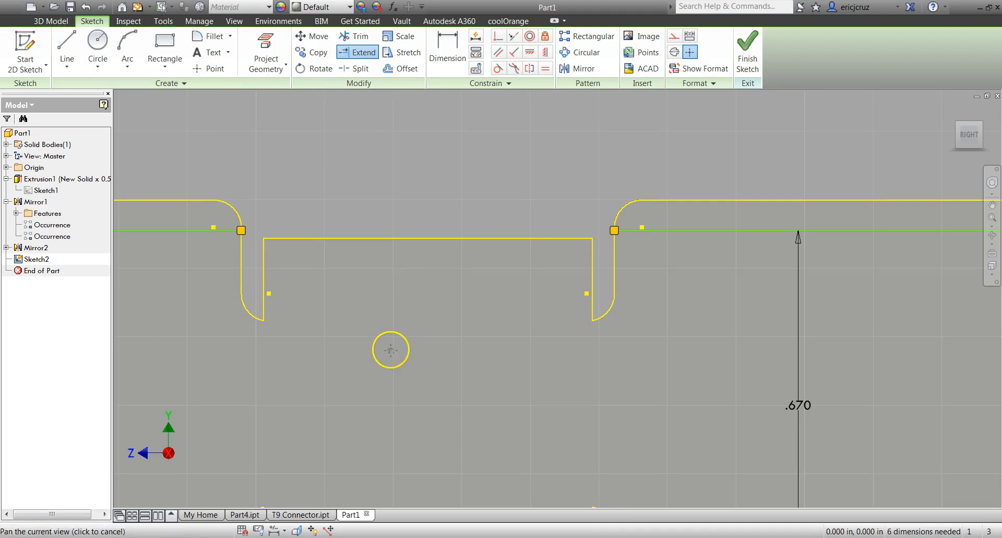
- Extend the lower offset lines of both blocks to the left notch's vertical wall
{"action": "middle_click_drag", "start_coordinate": [390, 350], "coordinate": [432, 215]}
{"action": "middle_click_drag", "start_coordinate": [473, 360], "coordinate": [465, 225]}
{"action": "left_click", "coordinate": [224, 329]}
{"action": "left_click", "coordinate": [696, 330]}
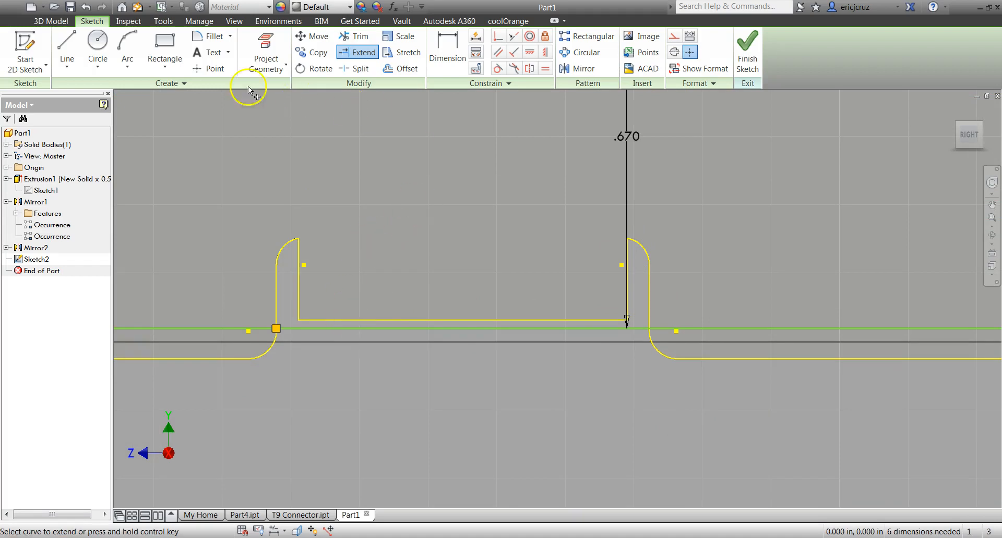
- Draw a vertical line over the central section's lower-left edge, from the notch tip to the bottom corner
{"action": "key", "text": "l"}
{"action": "middle_click_drag", "start_coordinate": [410, 240], "coordinate": [432, 245]}
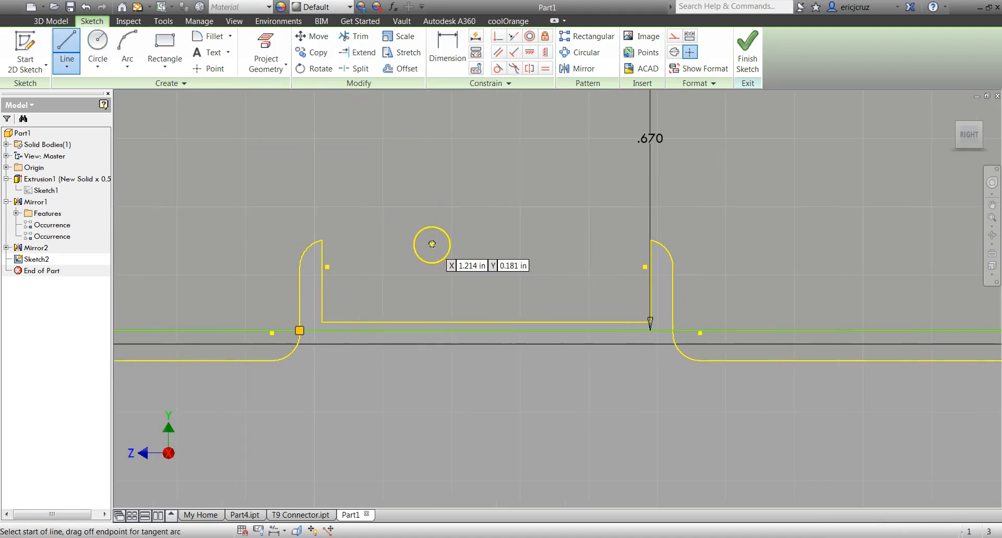
{"action": "scroll", "coordinate": [347, 239], "scroll_direction": "up", "scroll_amount": 3}
{"action": "left_click", "coordinate": [295, 237]}
{"action": "left_click", "coordinate": [294, 392]}
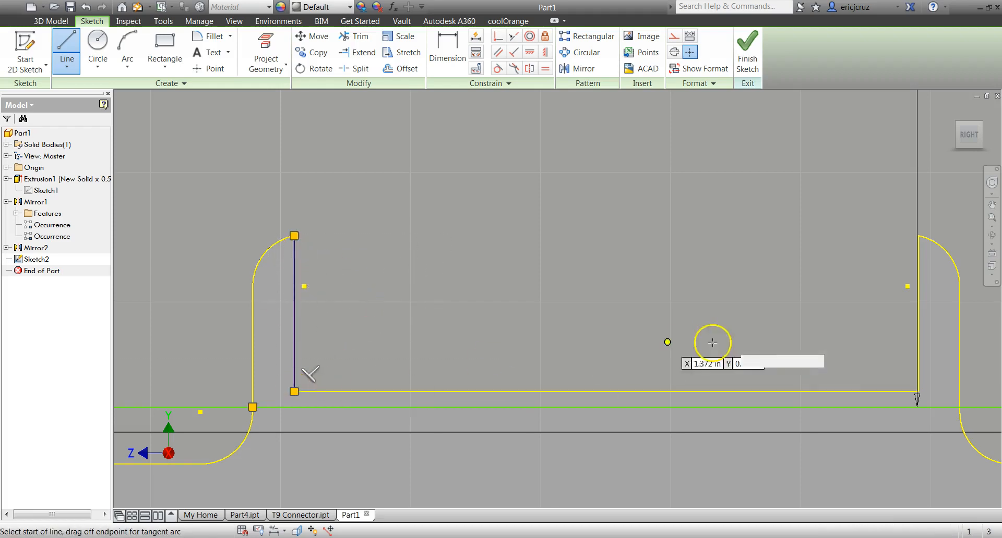
{"action": "key", "text": "F2"}
{"action": "middle_click_drag", "start_coordinate": [462, 370], "coordinate": [390, 358]}
{"action": "key", "text": "Escape"}
- Move the right block's .670 dimension away from the central section's right edge
{"action": "scroll", "coordinate": [810, 167], "scroll_direction": "down", "scroll_amount": 4}
{"action": "middle_click_drag", "start_coordinate": [798, 187], "coordinate": [738, 256]}
{"action": "left_click_drag", "start_coordinate": [776, 189], "coordinate": [671, 188]}
{"action": "scroll", "coordinate": [725, 255], "scroll_direction": "up", "scroll_amount": 2}
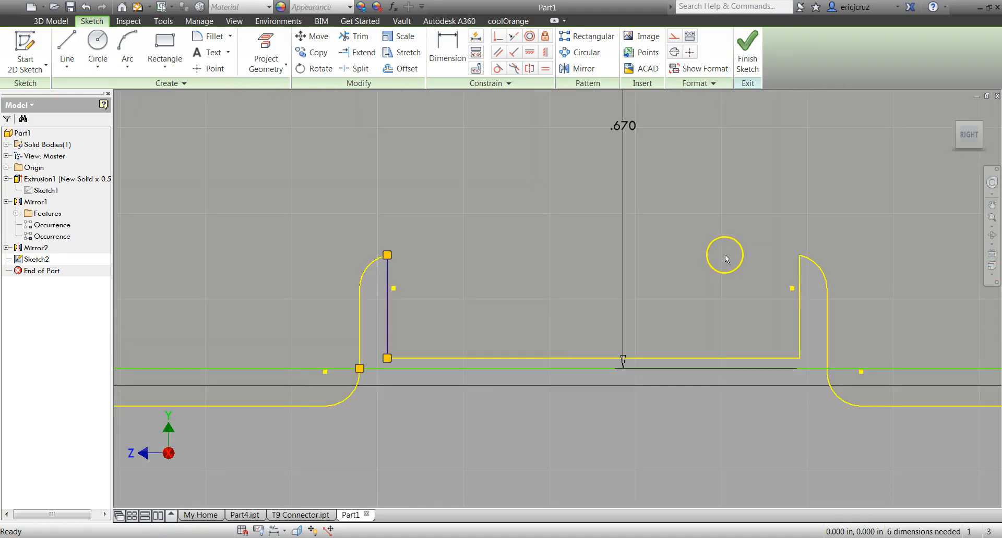
- Draw a horizontal line over the central section's bottom edge, from its left corner to its right corner
{"action": "left_click", "coordinate": [66, 46]}
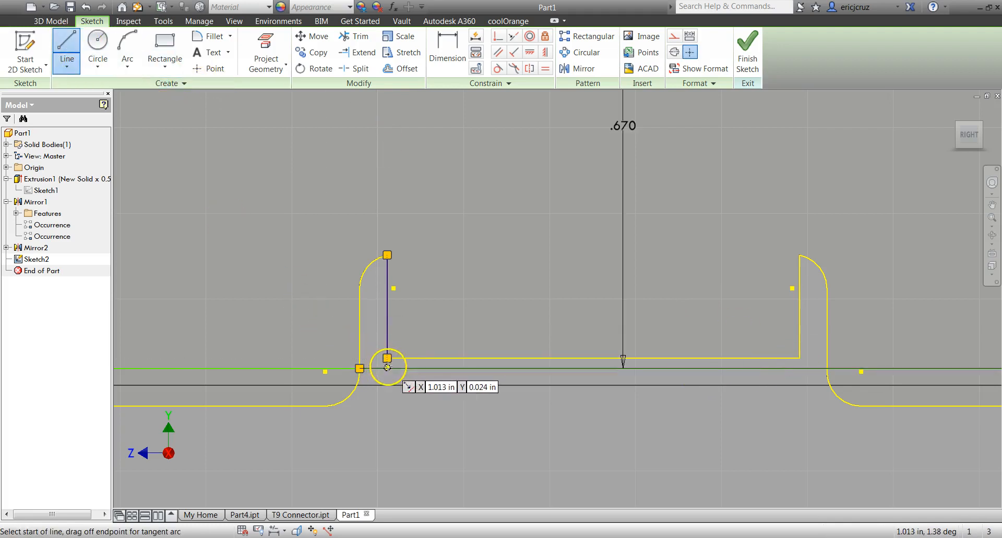
{"action": "scroll", "coordinate": [387, 366], "scroll_direction": "up", "scroll_amount": 10}
{"action": "left_click", "coordinate": [357, 320]}
{"action": "scroll", "coordinate": [478, 358], "scroll_direction": "down", "scroll_amount": 8}
{"action": "middle_click_drag", "start_coordinate": [724, 322], "coordinate": [373, 315]}
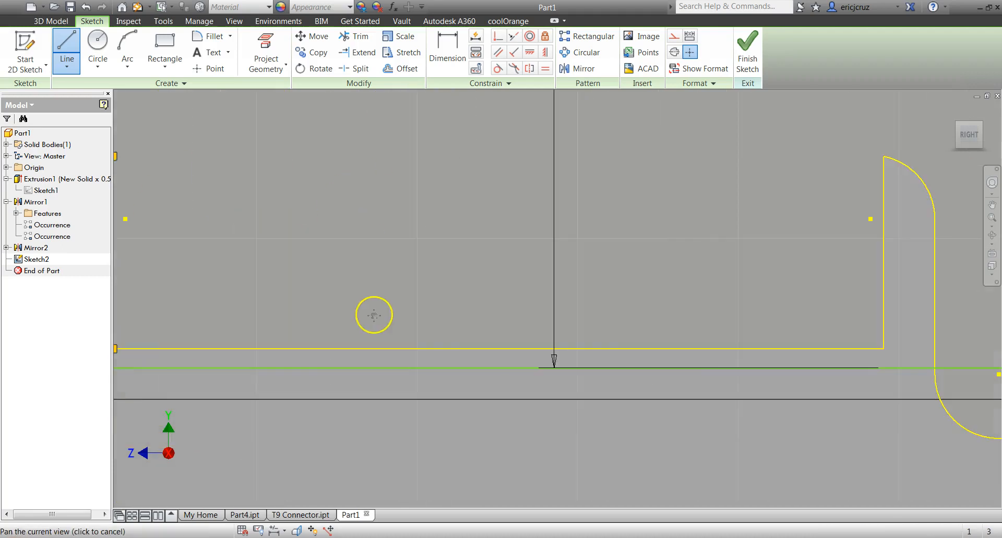
{"action": "left_click", "coordinate": [883, 347]}
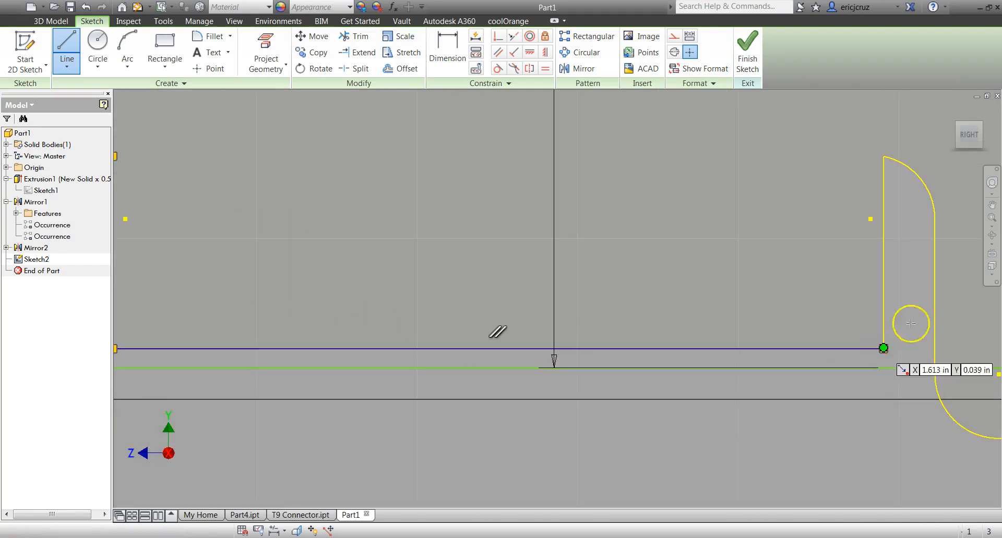
{"action": "scroll", "coordinate": [885, 349], "scroll_direction": "up", "scroll_amount": 5}
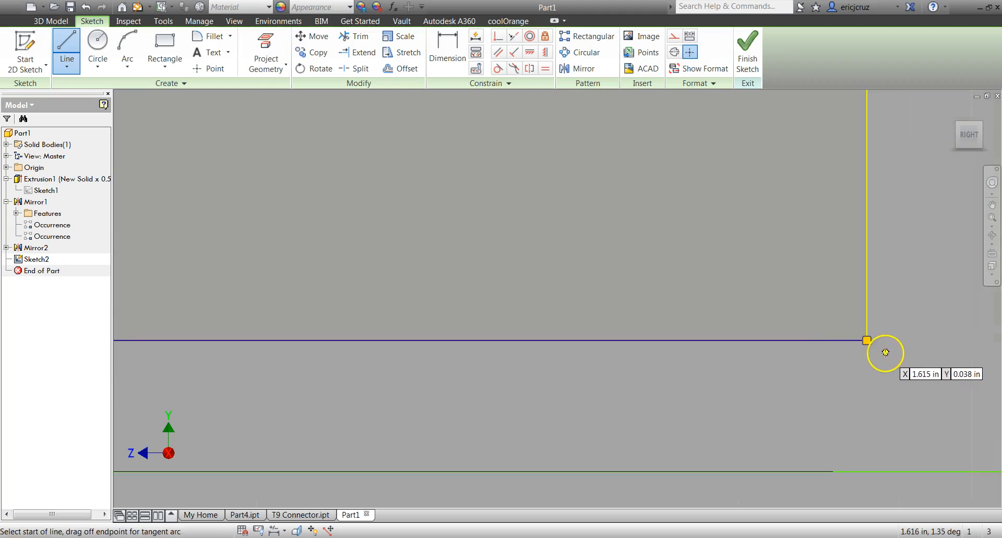
- Draw a vertical line over the central section's lower-right edge, from the bottom corner up to the notch tip
{"action": "left_click", "coordinate": [867, 341]}
{"action": "scroll", "coordinate": [892, 340], "scroll_direction": "down", "scroll_amount": 3}
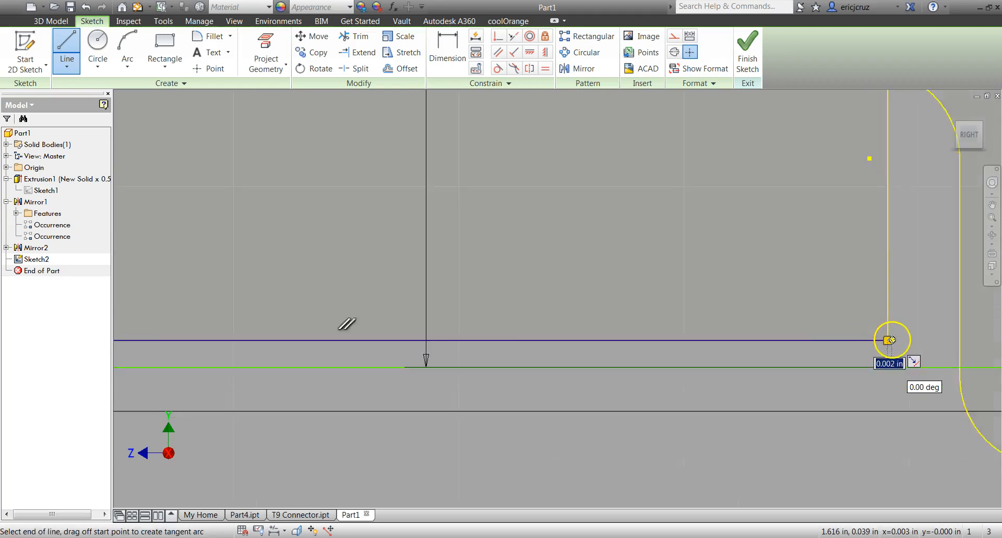
{"action": "scroll", "coordinate": [892, 340], "scroll_direction": "down", "scroll_amount": 3}
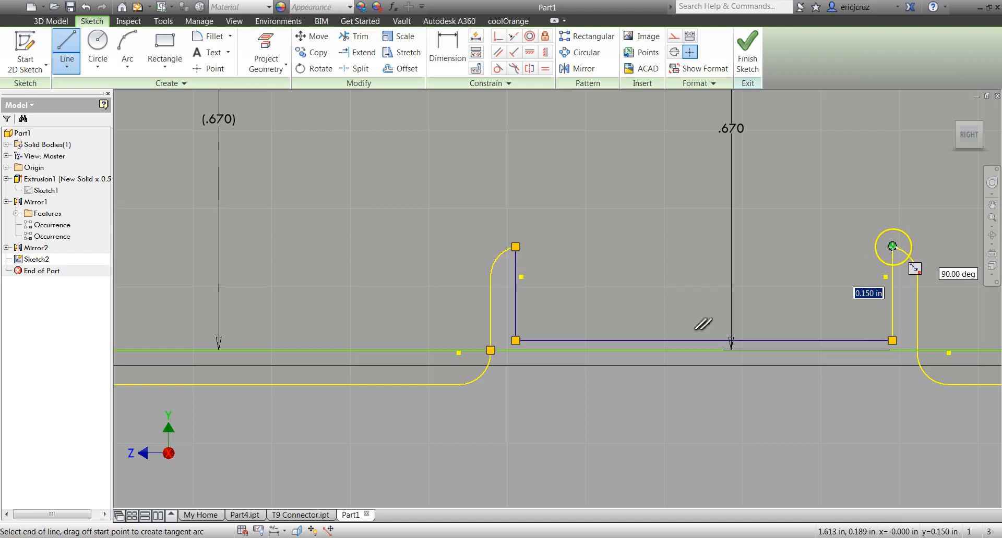
{"action": "left_click", "coordinate": [892, 246]}
{"action": "key", "text": "Escape"}
- Trim away the portion of the lower offset line that crosses the central section between the two lower notches
{"action": "mouse_move", "coordinate": [821, 234]}
{"action": "middle_mouse_down"}
{"action": "mouse_move", "coordinate": [681, 238]}
{"action": "mouse_move", "coordinate": [680, 358]}
{"action": "mouse_move", "coordinate": [668, 284]}
{"action": "middle_mouse_up"}
{"action": "scroll", "coordinate": [812, 360], "scroll_direction": "up", "scroll_amount": 3}
{"action": "scroll", "coordinate": [744, 360], "scroll_direction": "down", "scroll_amount": 4}
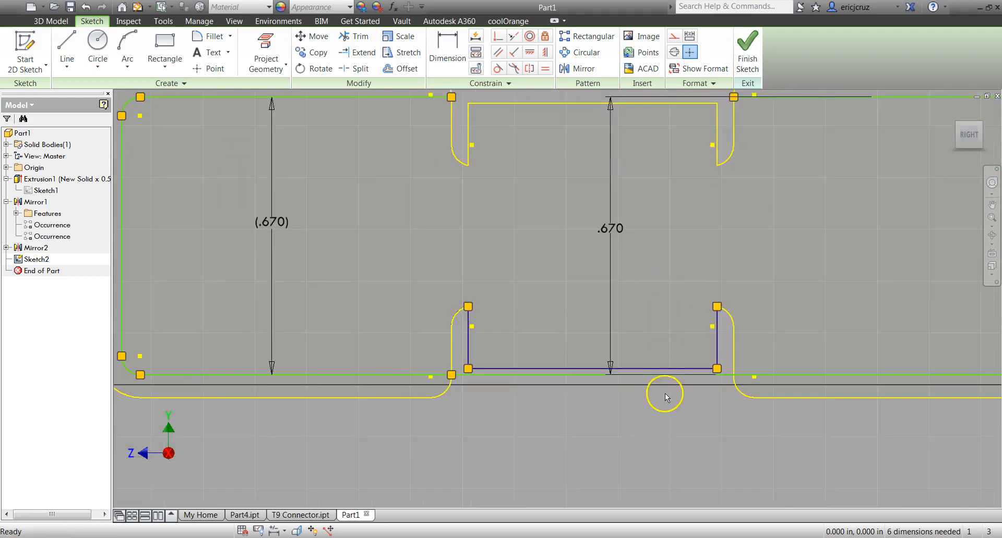
{"action": "scroll", "coordinate": [665, 396], "scroll_direction": "up", "scroll_amount": 3}
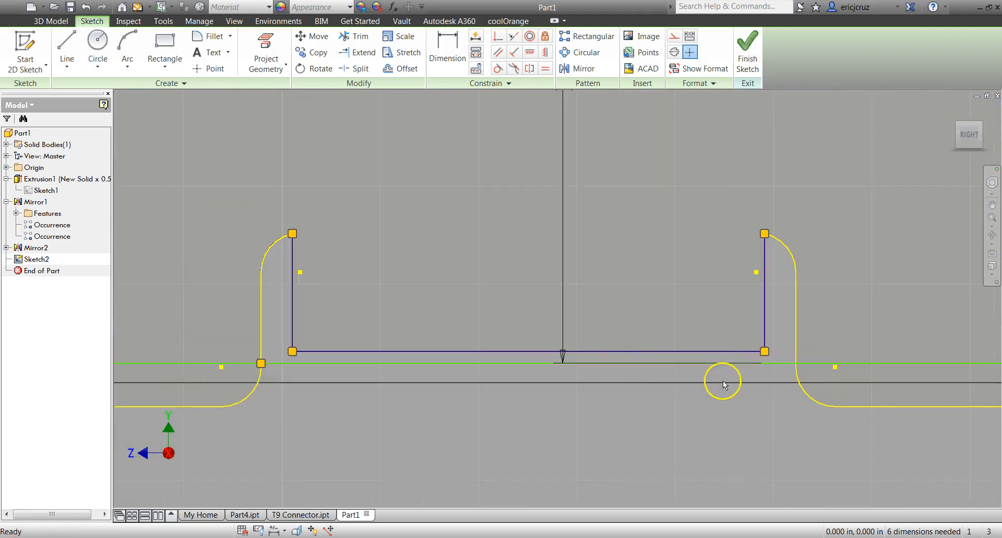
{"action": "key", "text": "x"}
{"action": "left_click", "coordinate": [725, 362]}
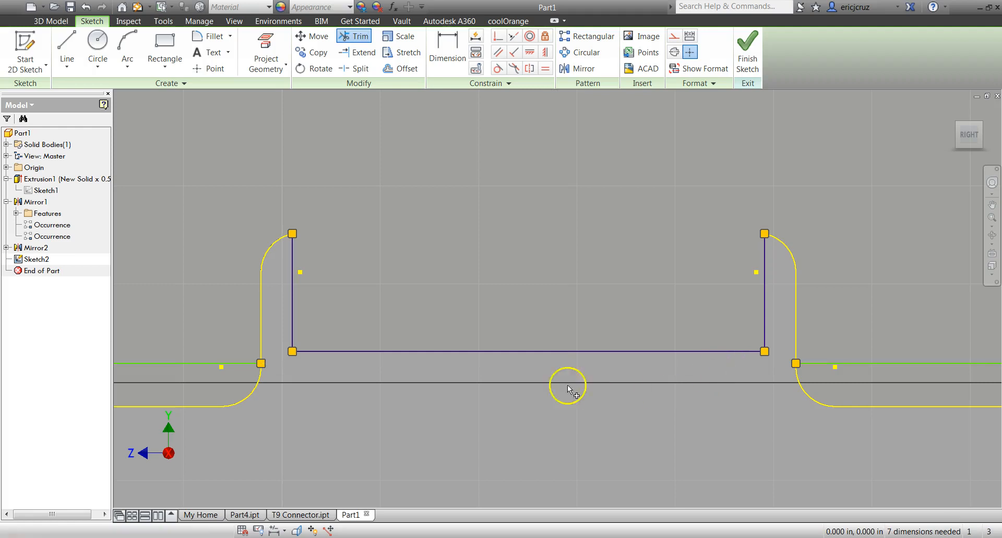
{"action": "scroll", "coordinate": [517, 399], "scroll_direction": "down", "scroll_amount": 2}
{"action": "middle_click_drag", "start_coordinate": [517, 399], "coordinate": [429, 432]}
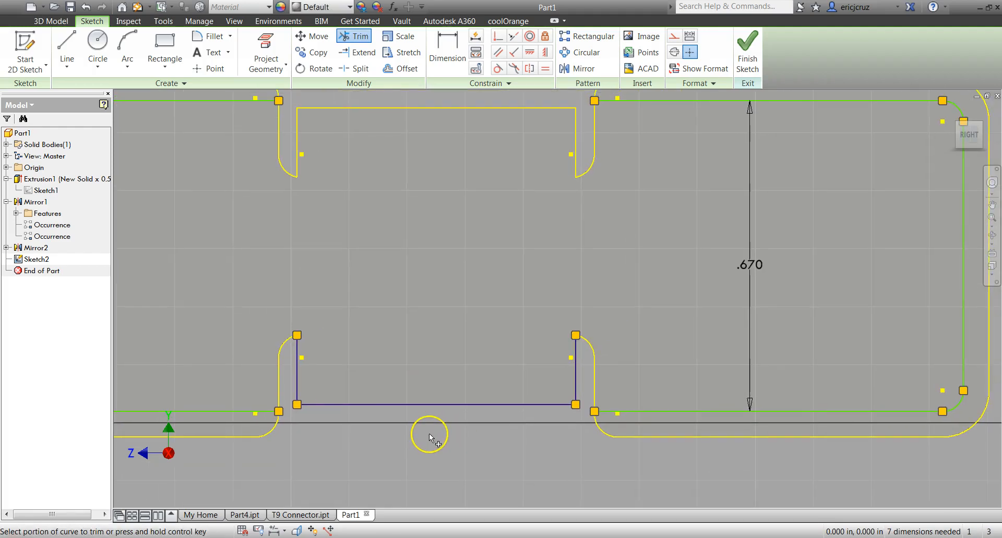
{"action": "key", "text": "Escape"}
- Trace the lower-right notch's outer wall with a line from the offset line's end, continuing as a tangent arc to the notch tip
{"action": "key", "text": "l"}
{"action": "scroll", "coordinate": [593, 393], "scroll_direction": "up", "scroll_amount": 3}
{"action": "scroll", "coordinate": [595, 388], "scroll_direction": "up", "scroll_amount": 2}
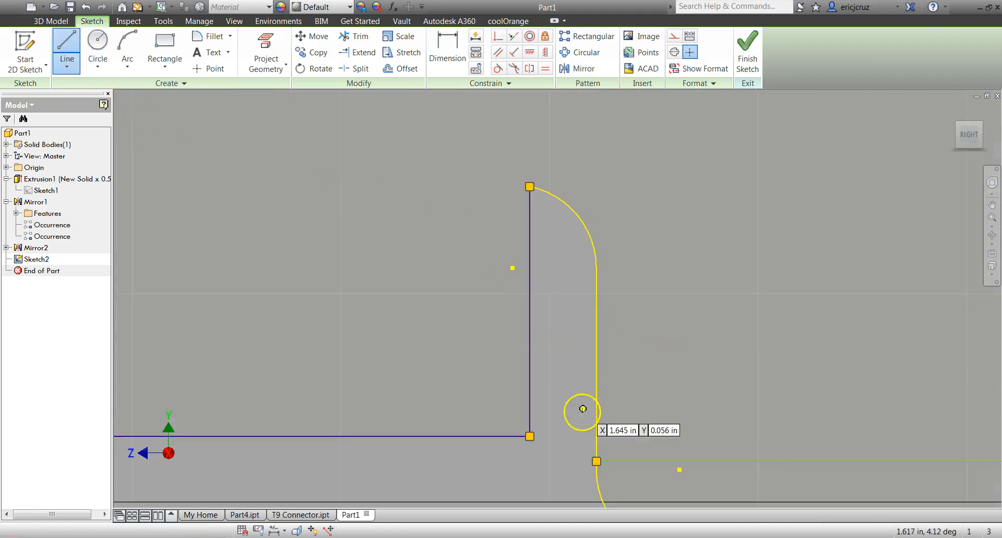
{"action": "left_click", "coordinate": [596, 461]}
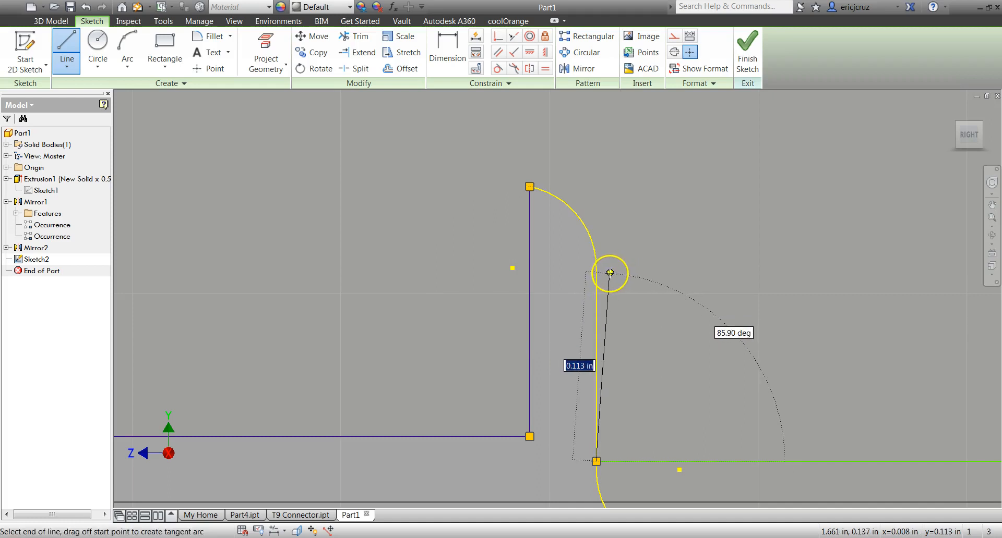
{"action": "left_click", "coordinate": [596, 267]}
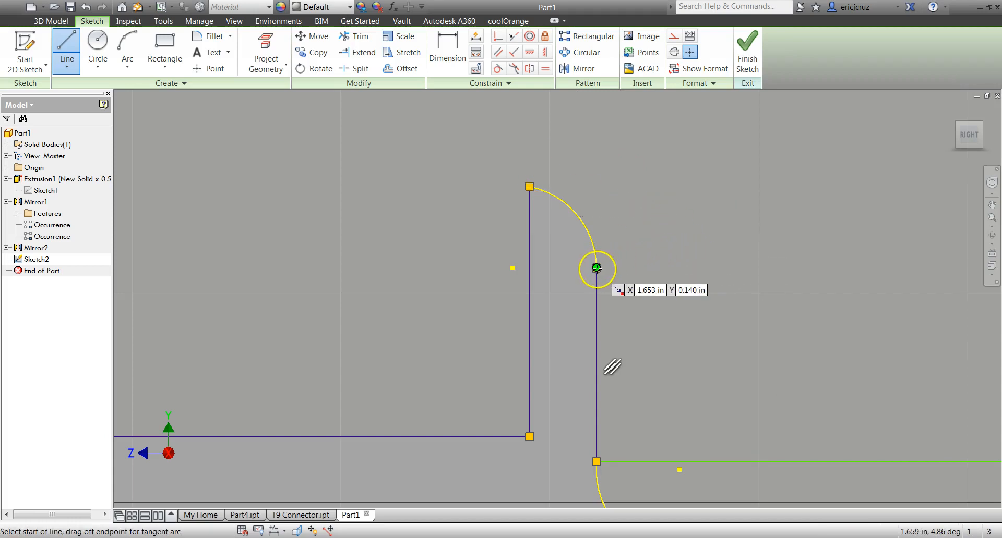
{"action": "mouse_move", "coordinate": [596, 268]}
{"action": "left_mouse_down"}
{"action": "mouse_move", "coordinate": [616, 240]}
{"action": "mouse_move", "coordinate": [557, 161]}
{"action": "mouse_move", "coordinate": [456, 208]}
{"action": "mouse_move", "coordinate": [743, 221]}
{"action": "mouse_move", "coordinate": [467, 122]}
{"action": "mouse_move", "coordinate": [754, 205]}
{"action": "mouse_move", "coordinate": [645, 171]}
{"action": "mouse_move", "coordinate": [657, 341]}
{"action": "mouse_move", "coordinate": [547, 218]}
{"action": "left_mouse_up"}
{"action": "mouse_move", "coordinate": [560, 174]}
{"action": "left_mouse_down"}
{"action": "mouse_move", "coordinate": [593, 151]}
{"action": "mouse_move", "coordinate": [653, 174]}
{"action": "mouse_move", "coordinate": [564, 160]}
{"action": "left_mouse_up"}
{"action": "left_click_drag", "start_coordinate": [530, 186], "coordinate": [530, 186]}
- Trace the lower-left notch's outer wall and rounded end with a vertical line and a tangent arc
{"action": "scroll", "coordinate": [399, 249], "scroll_direction": "down", "scroll_amount": 5}
{"action": "middle_click_drag", "start_coordinate": [411, 253], "coordinate": [735, 270]}
{"action": "scroll", "coordinate": [463, 308], "scroll_direction": "up", "scroll_amount": 3}
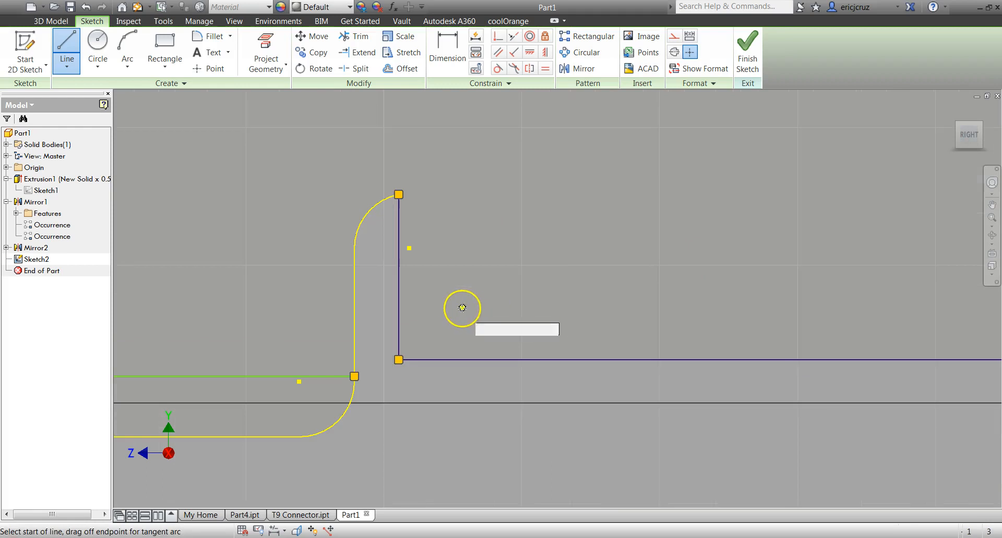
{"action": "left_click", "coordinate": [355, 375]}
{"action": "left_click", "coordinate": [354, 248]}
{"action": "left_click_drag", "start_coordinate": [354, 248], "coordinate": [319, 203]}
{"action": "left_click_drag", "start_coordinate": [399, 192], "coordinate": [399, 192]}
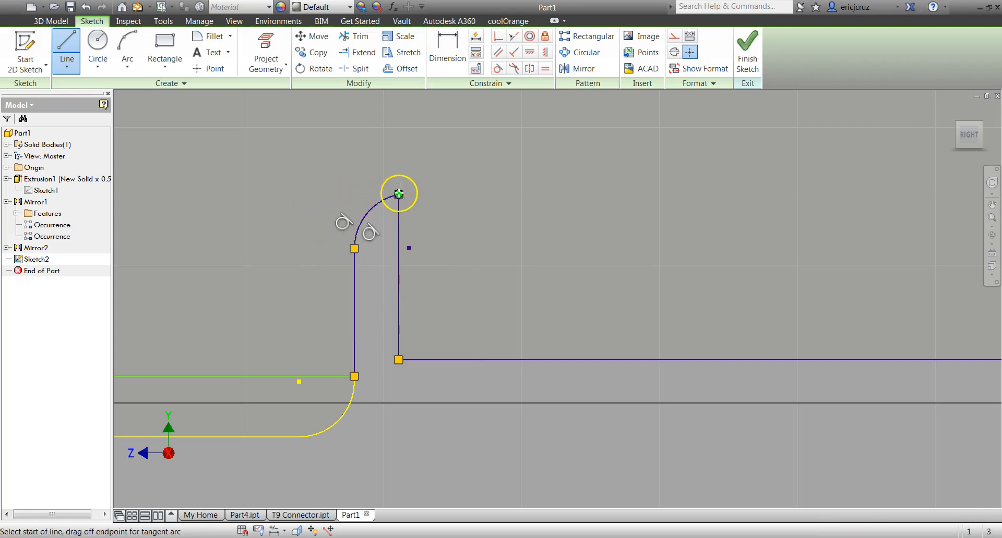
{"action": "key", "text": "Escape"}
- Trace the upper-left notch's outer wall and rounded end with a vertical line and a tangent arc
{"action": "scroll", "coordinate": [548, 280], "scroll_direction": "down", "scroll_amount": 3}
{"action": "scroll", "coordinate": [547, 279], "scroll_direction": "down", "scroll_amount": 3}
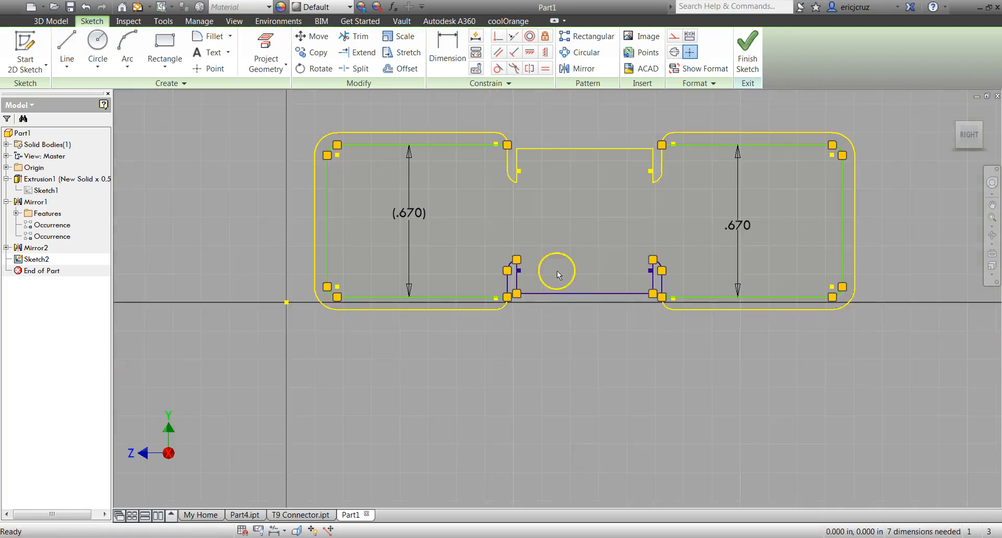
{"action": "scroll", "coordinate": [613, 202], "scroll_direction": "up", "scroll_amount": 2}
{"action": "left_click_drag", "start_coordinate": [600, 215], "coordinate": [557, 261]}
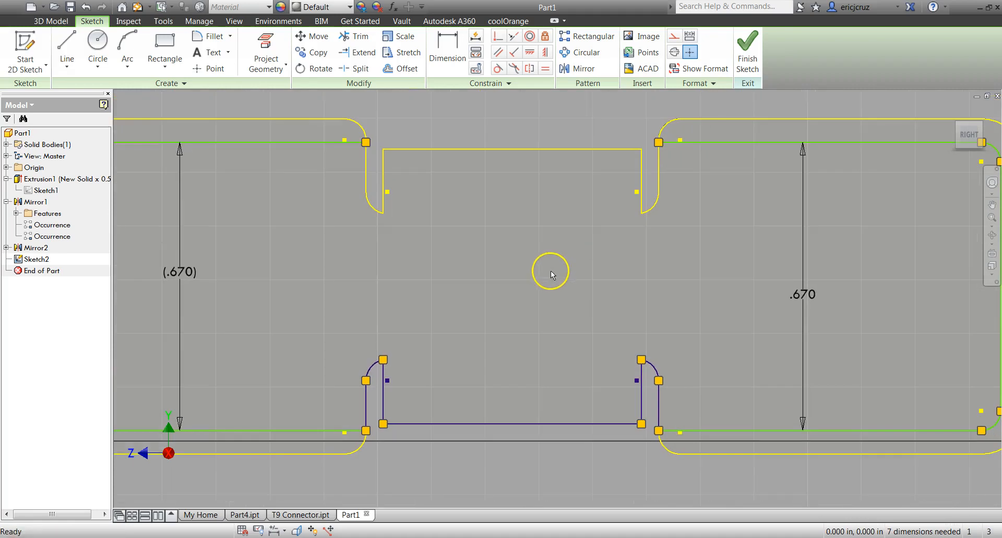
{"action": "middle_click_drag", "start_coordinate": [492, 215], "coordinate": [497, 238]}
{"action": "scroll", "coordinate": [394, 212], "scroll_direction": "down", "scroll_amount": 4}
{"action": "scroll", "coordinate": [393, 212], "scroll_direction": "up", "scroll_amount": 6}
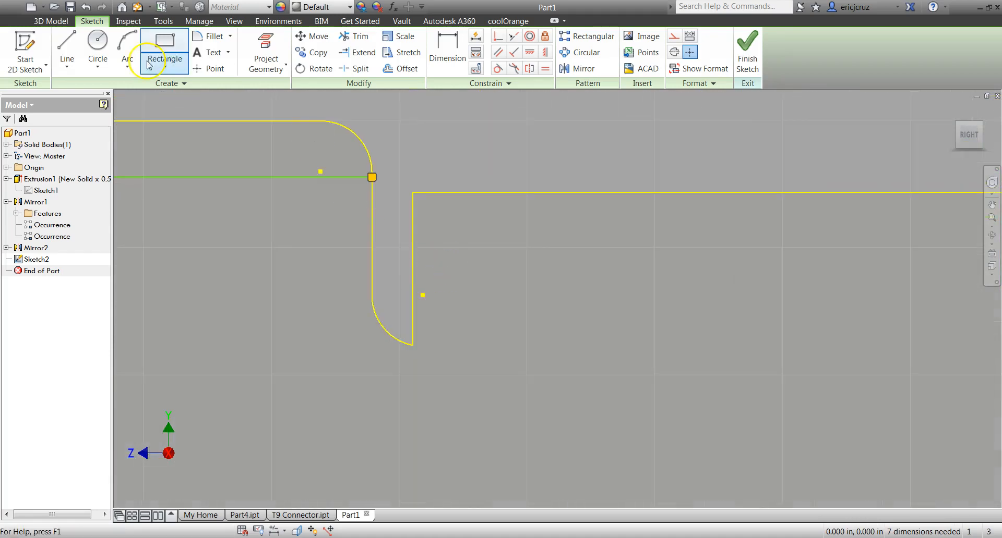
{"action": "left_click", "coordinate": [66, 47]}
{"action": "left_click", "coordinate": [372, 178]}
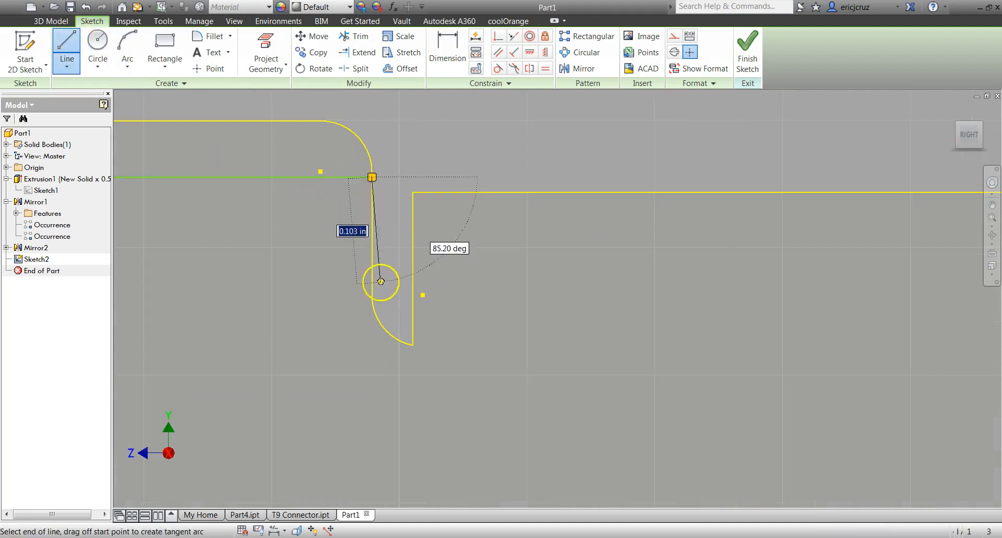
{"action": "left_click", "coordinate": [372, 294]}
{"action": "left_click_drag", "start_coordinate": [372, 295], "coordinate": [413, 346]}
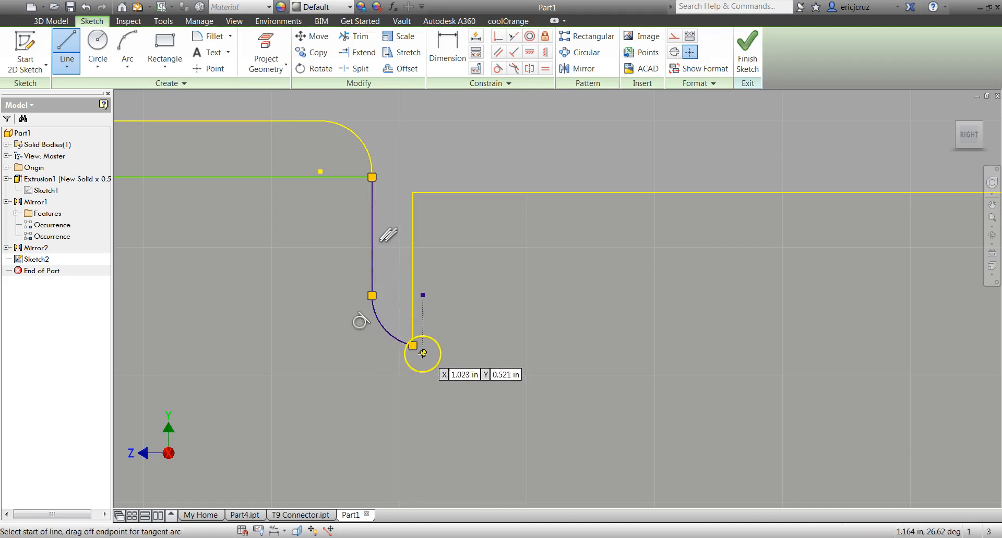
- Draw lines over the central section's upper-left, top and upper-right edges, from one upper notch tip to the other
{"action": "left_click", "coordinate": [413, 346]}
{"action": "double_click", "coordinate": [412, 191]}
{"action": "middle_click_drag", "start_coordinate": [556, 251], "coordinate": [347, 235]}
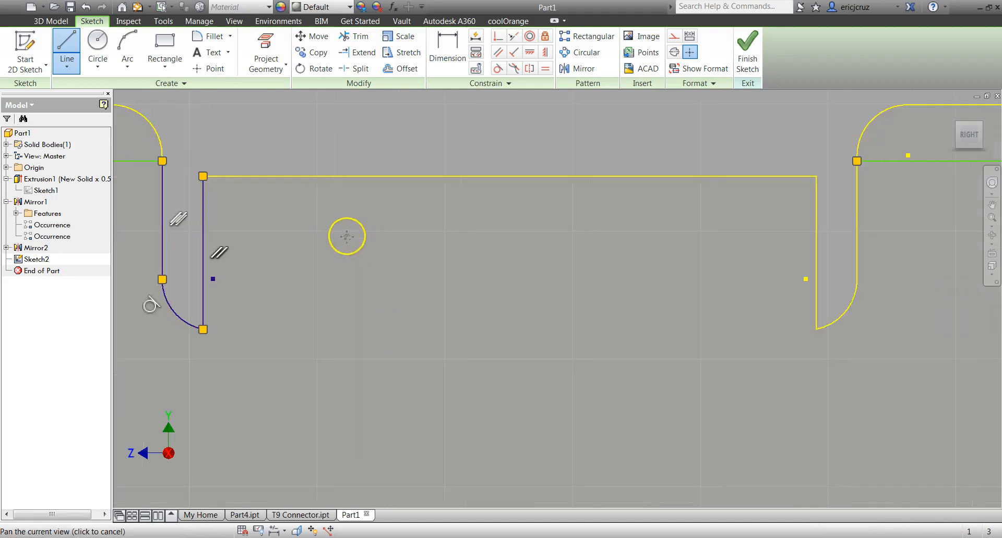
{"action": "left_click", "coordinate": [202, 177]}
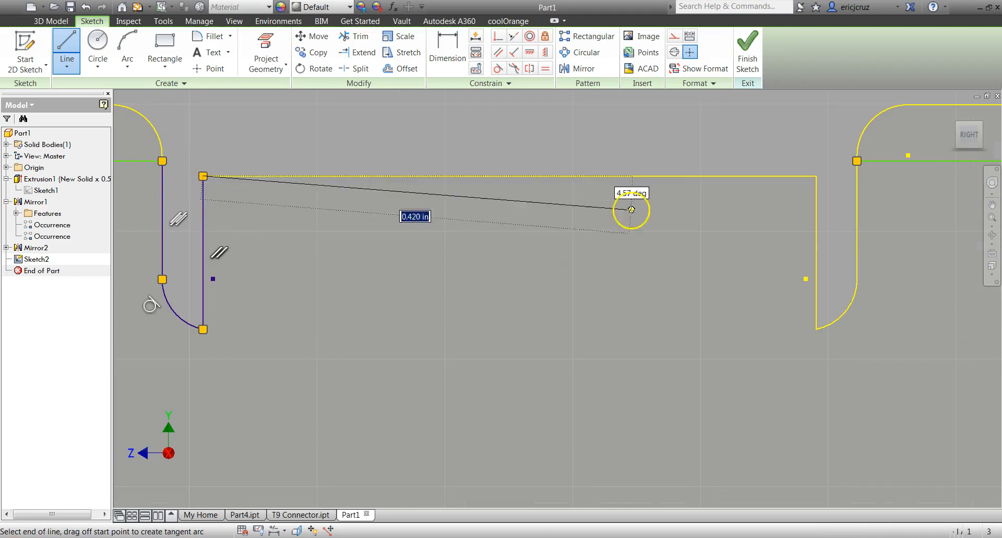
{"action": "left_click", "coordinate": [815, 177]}
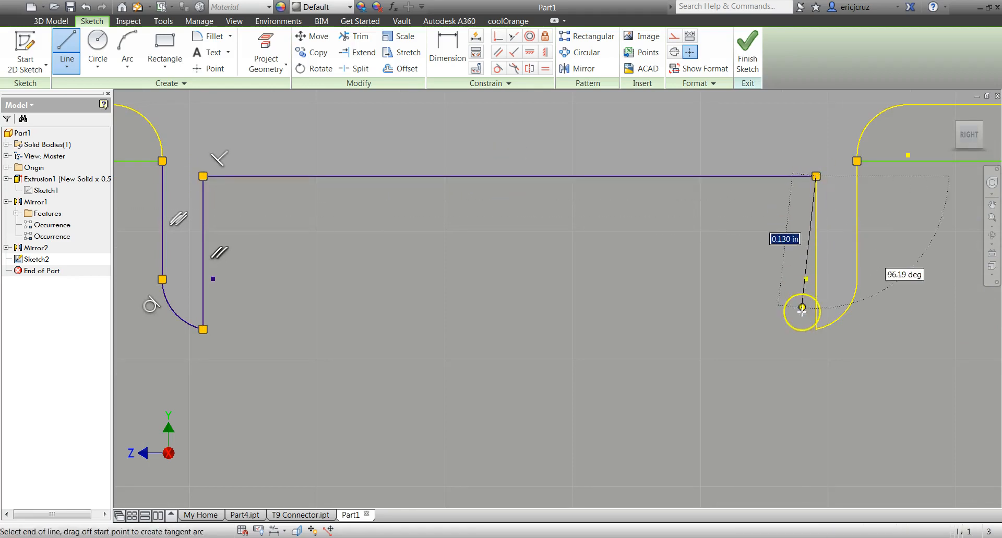
{"action": "double_click", "coordinate": [816, 329]}
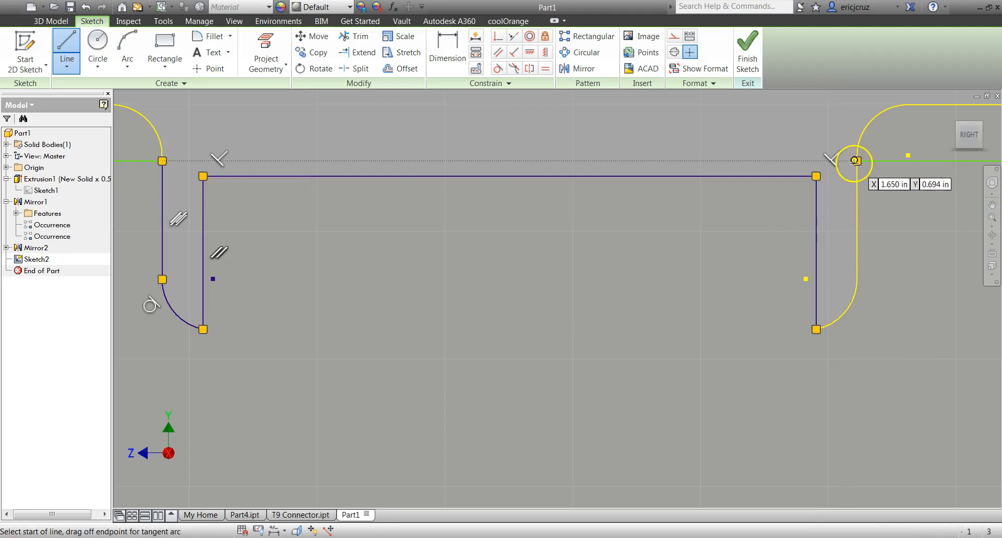
- Trace the upper-right notch's outer wall and rounded end with a vertical line and a tangent arc
{"action": "left_click", "coordinate": [855, 161]}
{"action": "double_click", "coordinate": [857, 279]}
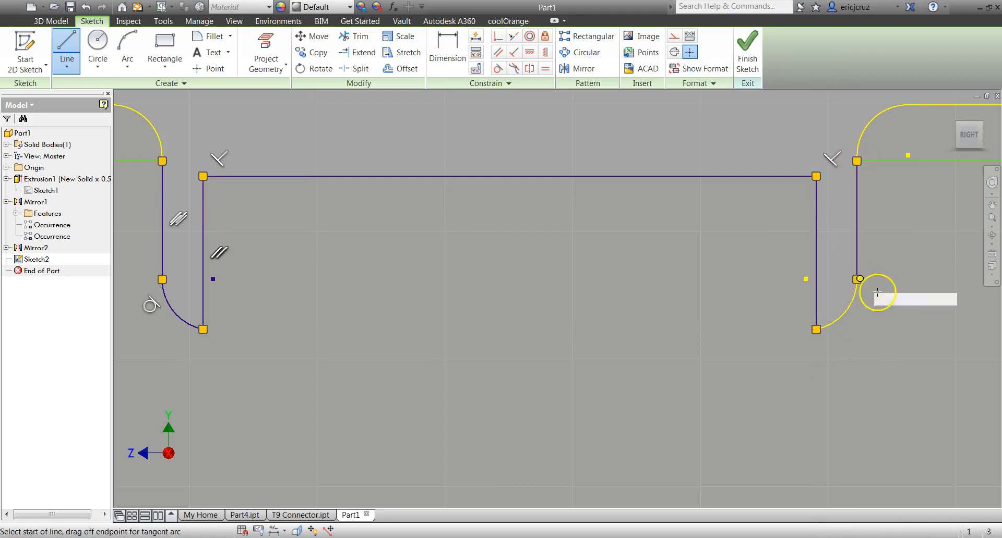
{"action": "left_click_drag", "start_coordinate": [857, 279], "coordinate": [817, 329]}
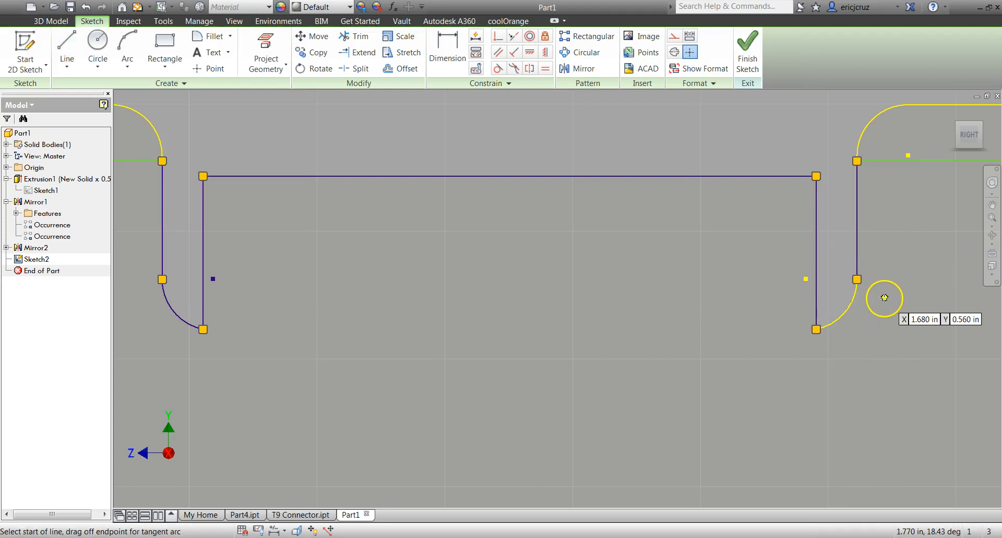
{"action": "left_click_drag", "start_coordinate": [856, 279], "coordinate": [908, 321]}
{"action": "left_click_drag", "start_coordinate": [835, 356], "coordinate": [816, 330]}
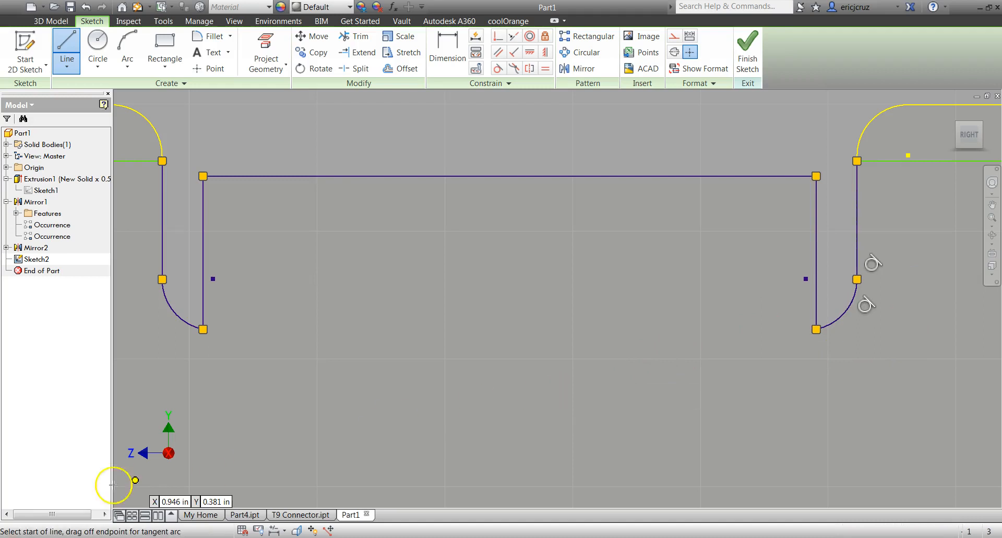
- Finish the sketch and extrude the inset profile outward by .47 in as a join, using the depth from the Word reference drawing
{"action": "scroll", "coordinate": [611, 382], "scroll_direction": "down", "scroll_amount": 5}
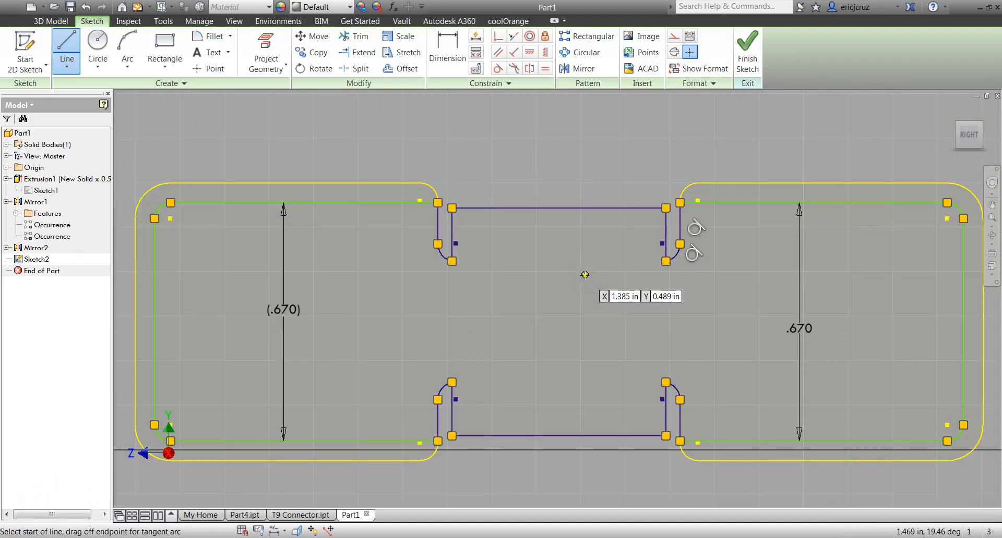
{"action": "left_click", "coordinate": [747, 47]}
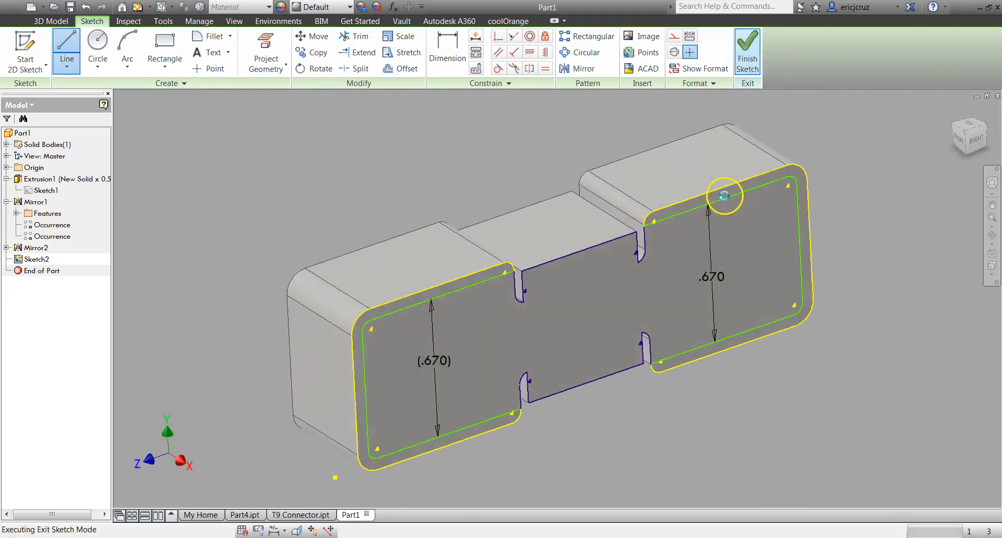
{"action": "key", "text": "alt+Tab"}
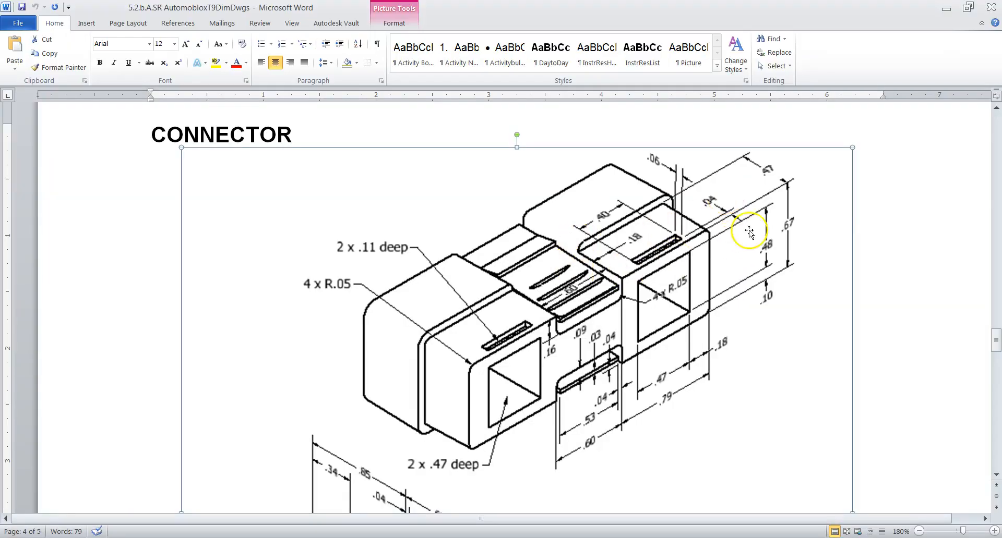
{"action": "key", "text": "alt+Tab"}
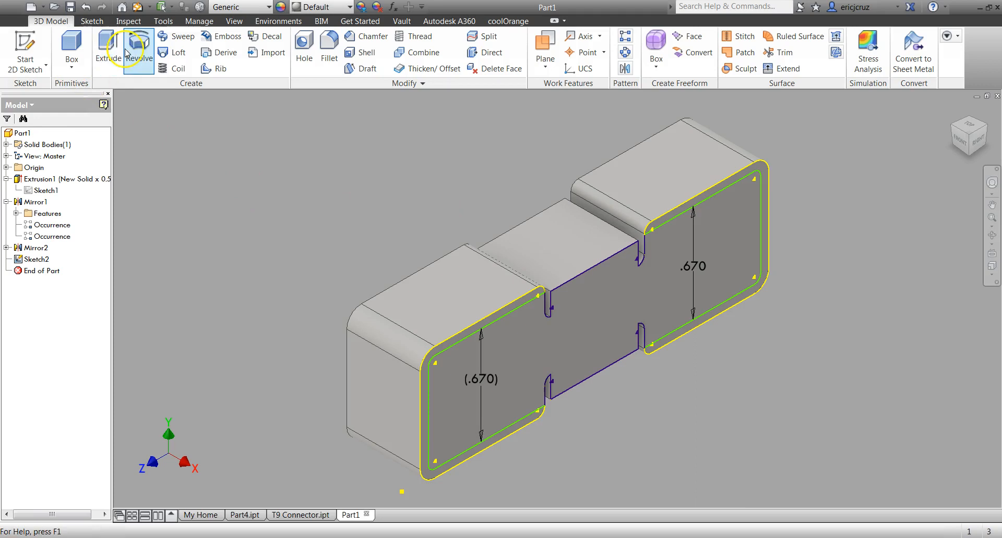
{"action": "left_click", "coordinate": [109, 51]}
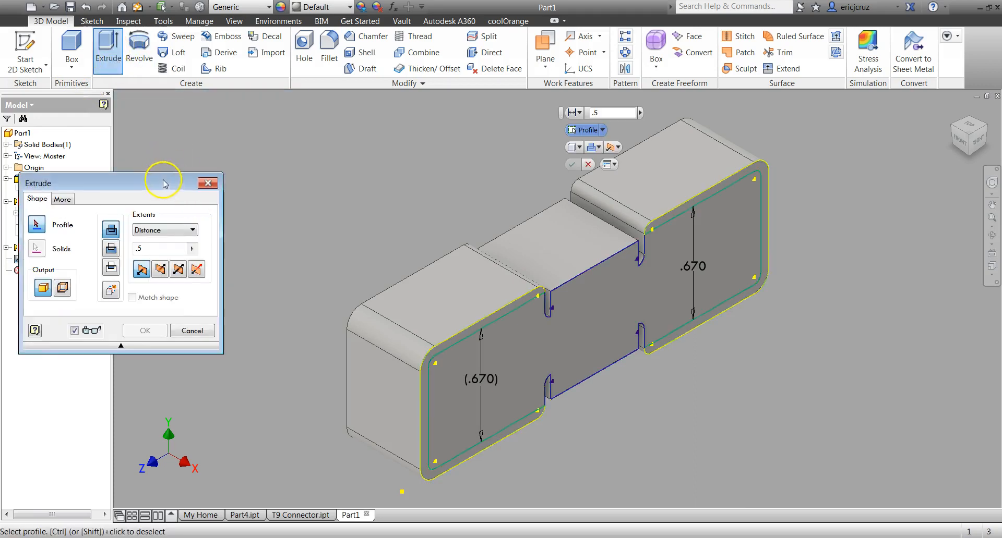
{"action": "left_click_drag", "start_coordinate": [164, 177], "coordinate": [204, 134]}
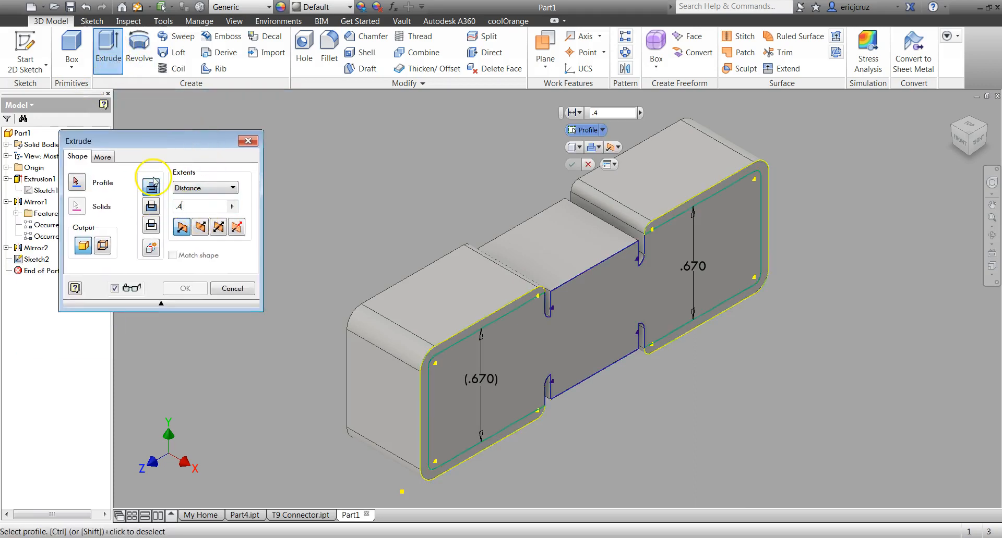
{"action": "left_click", "coordinate": [552, 351]}
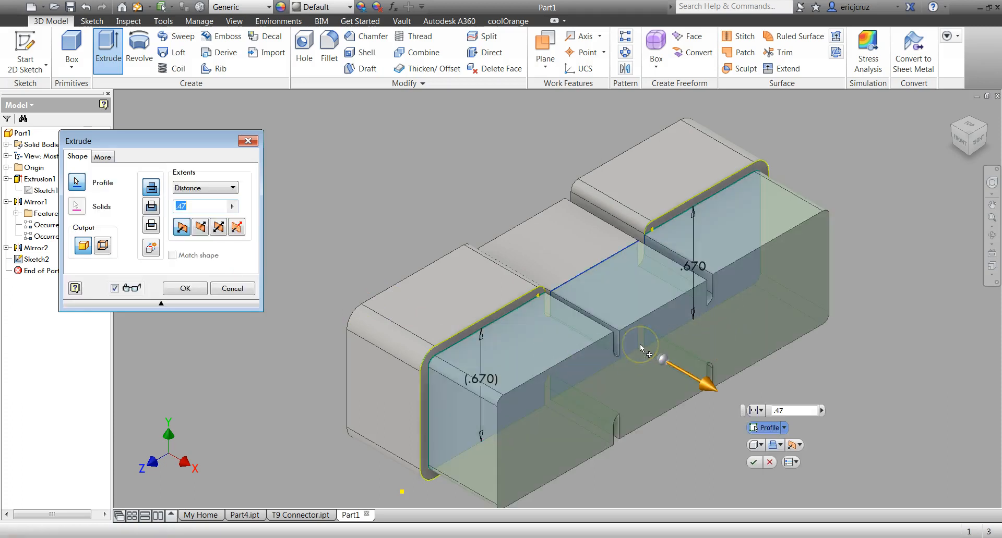
{"action": "left_click", "coordinate": [754, 462]}
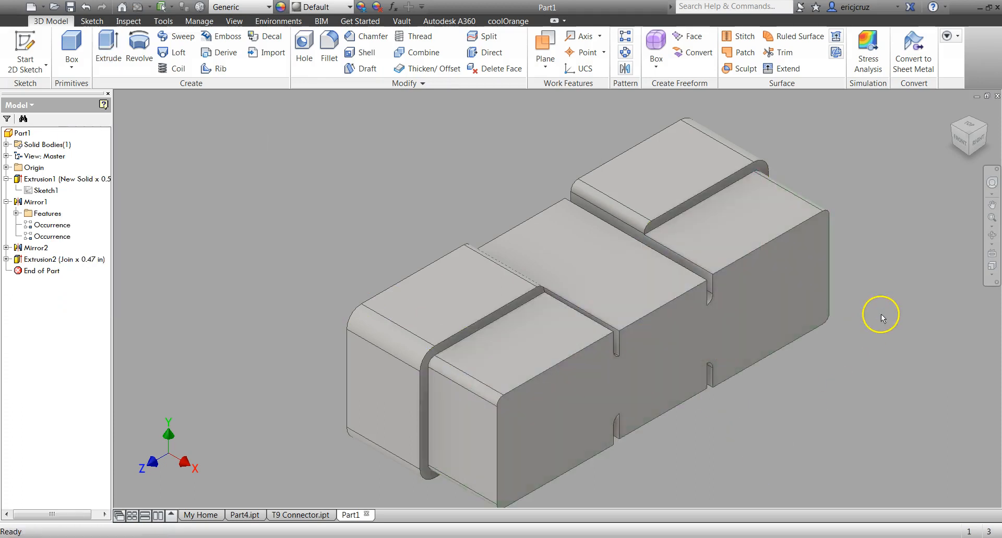
- Switch to the Word reference drawing and examine the dimensions of the connector's rectangular openings and clip details in both views
{"action": "middle_click_drag", "start_coordinate": [852, 271], "coordinate": [822, 260]}
{"action": "key", "text": "alt+Tab"}
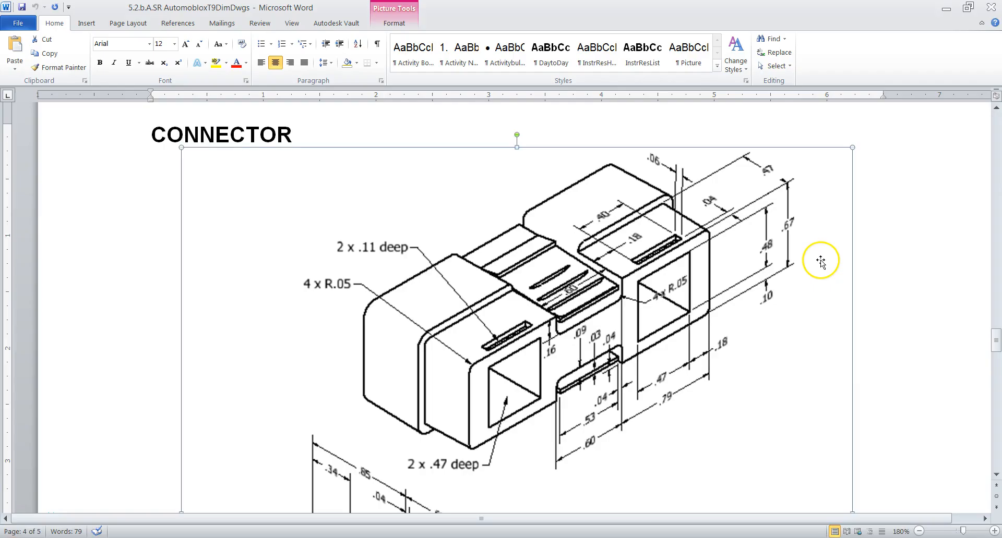
{"action": "scroll", "coordinate": [614, 321], "scroll_direction": "down", "scroll_amount": 7}
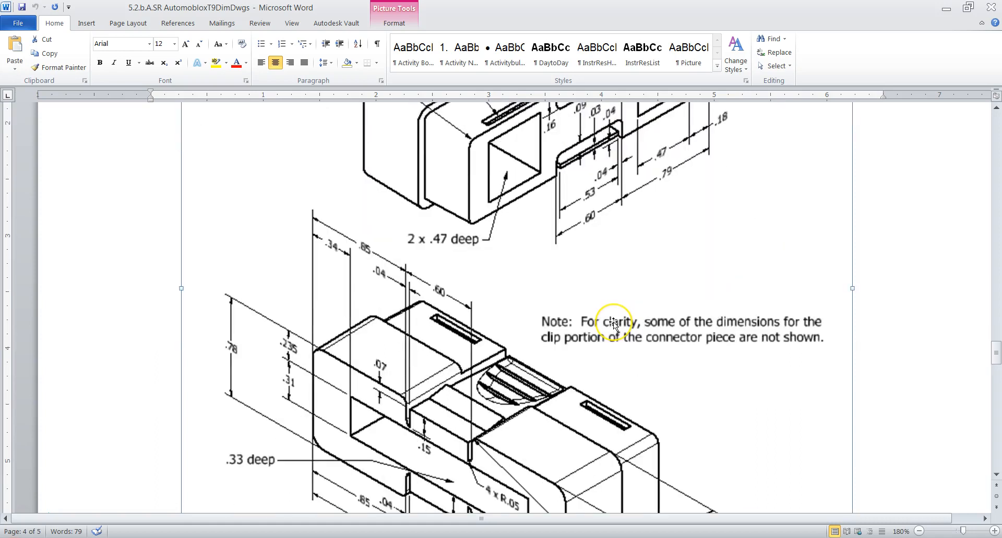
{"action": "scroll", "coordinate": [613, 322], "scroll_direction": "up", "scroll_amount": 2}
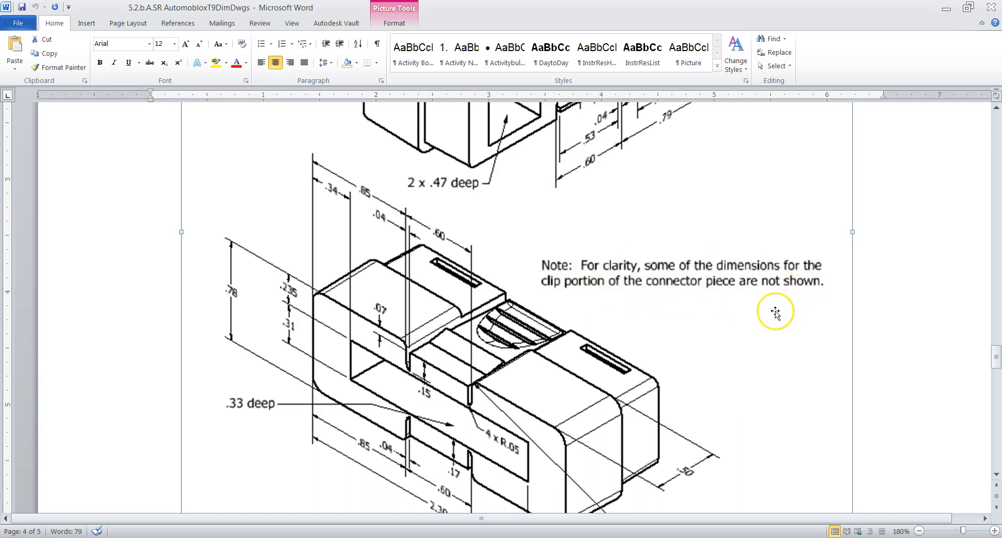
{"action": "scroll", "coordinate": [775, 312], "scroll_direction": "up", "scroll_amount": 5}
{"action": "left_click", "coordinate": [567, 319]}
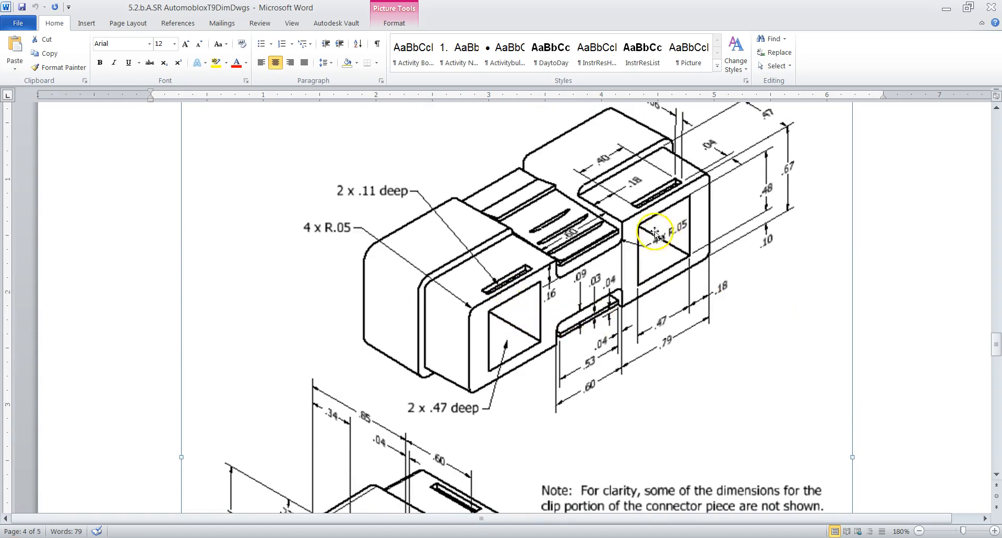
- Compare the rectangular opening dimensions in both views of the Word drawing with the back of the connector model in Inventor
{"action": "scroll", "coordinate": [697, 255], "scroll_direction": "down", "scroll_amount": 3}
{"action": "scroll", "coordinate": [698, 258], "scroll_direction": "up", "scroll_amount": 3}
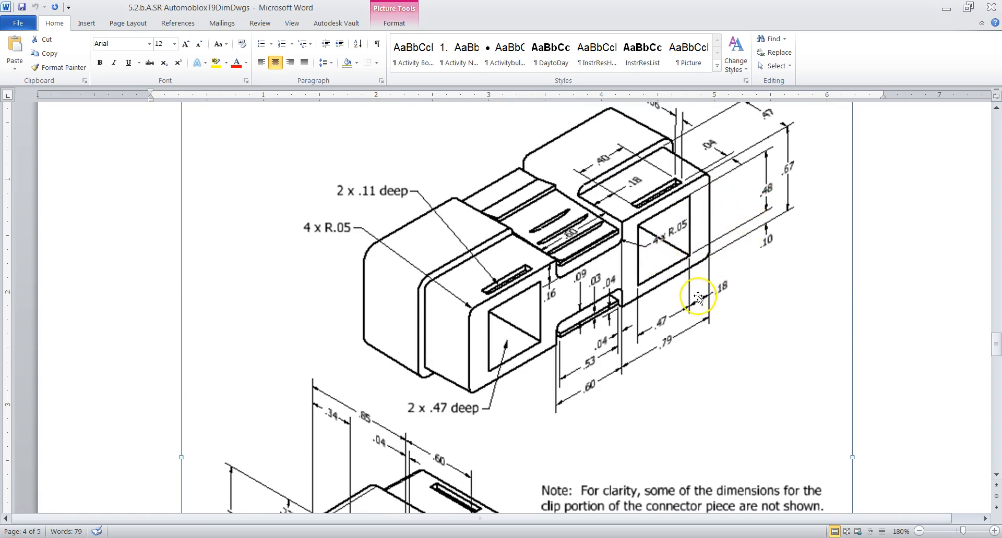
{"action": "scroll", "coordinate": [699, 292], "scroll_direction": "down", "scroll_amount": 7}
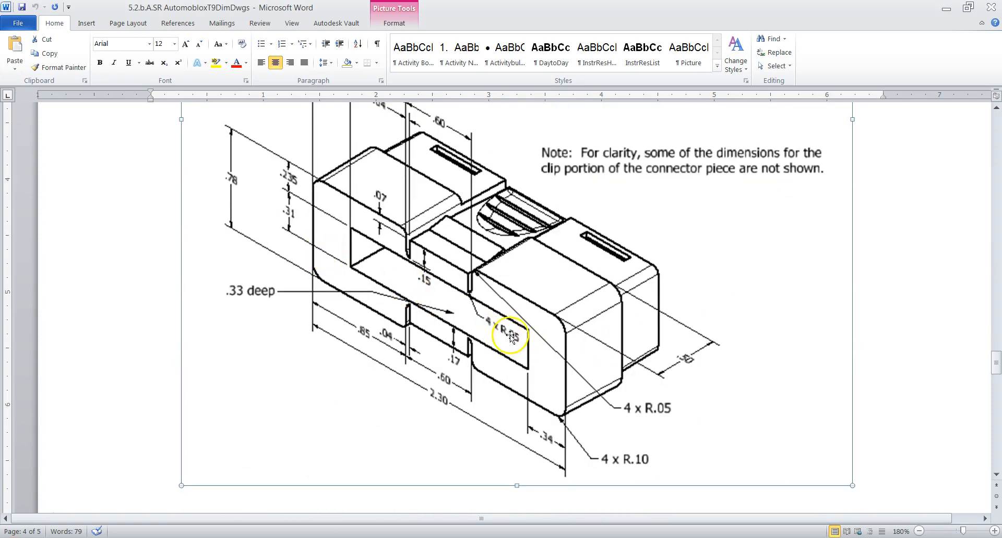
{"action": "key", "text": "alt+Tab"}
{"action": "left_click_drag", "start_coordinate": [600, 306], "coordinate": [660, 331]}
{"action": "middle_click_drag", "start_coordinate": [660, 330], "coordinate": [661, 331], "text": "shift"}
{"action": "key", "text": "alt+Tab"}
{"action": "key", "text": "alt+Tab"}
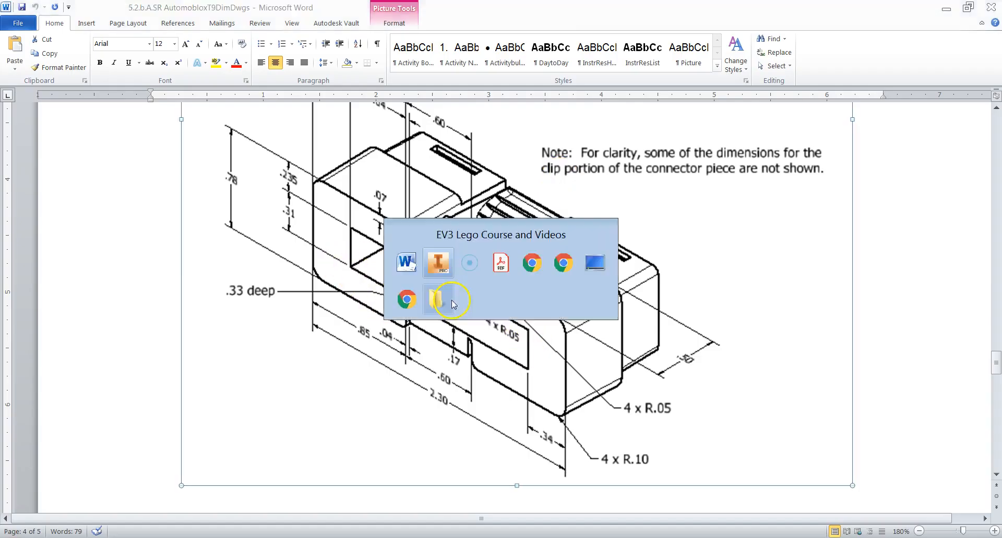
{"action": "left_click", "coordinate": [958, 167]}
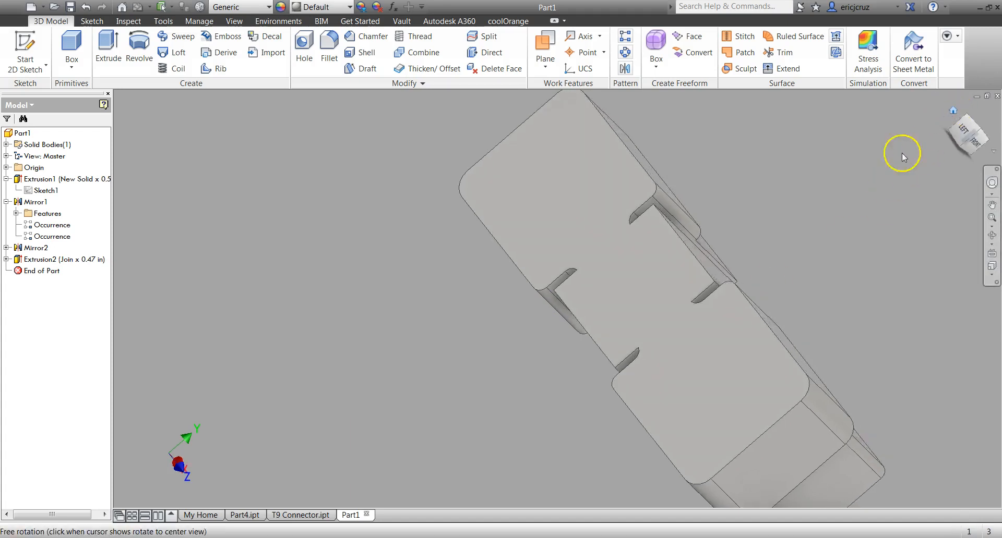
- Switch to the Word drawing and examine the clip portion's shape, dimensions and clarity note in both connector views
{"action": "key", "text": "alt+Tab"}
{"action": "scroll", "coordinate": [650, 303], "scroll_direction": "up", "scroll_amount": 5}
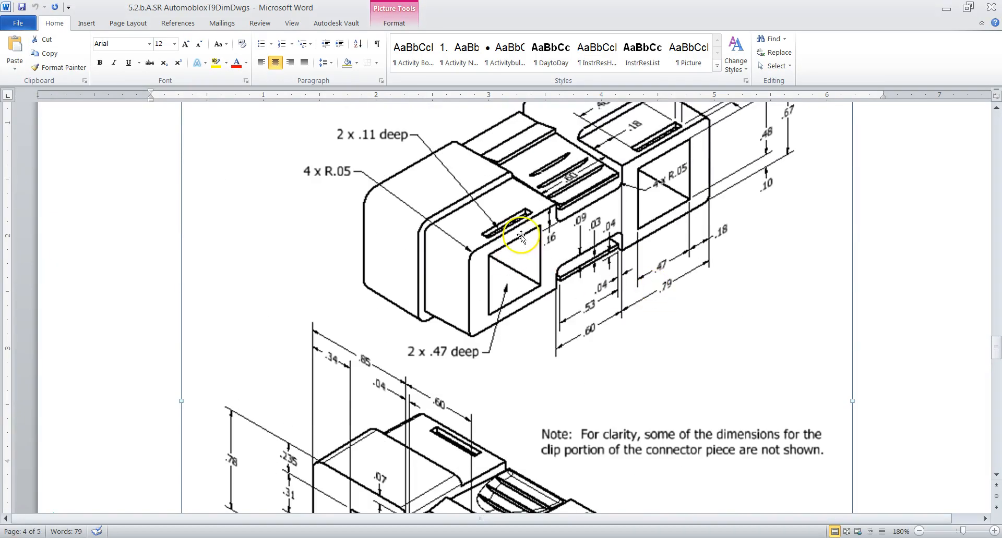
{"action": "scroll", "coordinate": [612, 263], "scroll_direction": "up", "scroll_amount": 1}
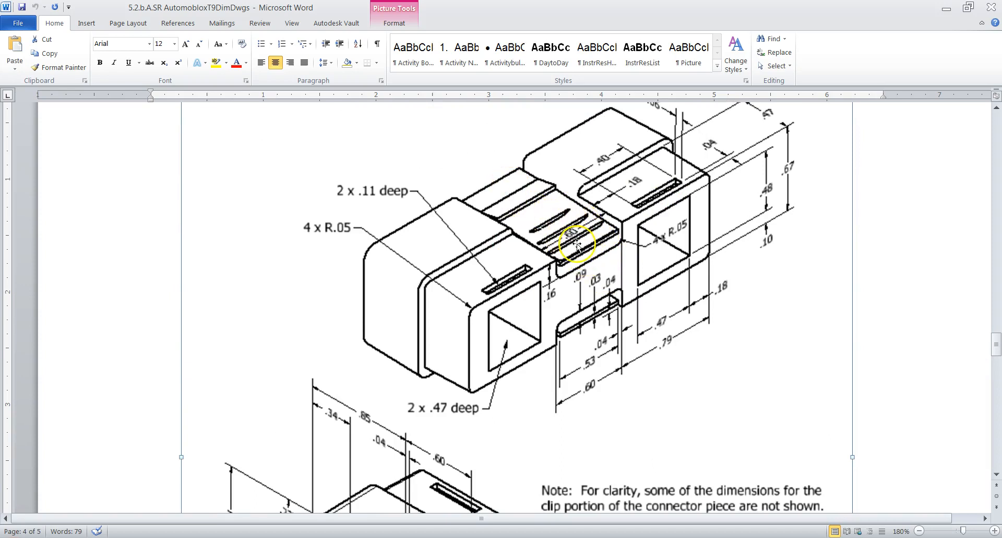
{"action": "scroll", "coordinate": [591, 215], "scroll_direction": "down", "scroll_amount": 4}
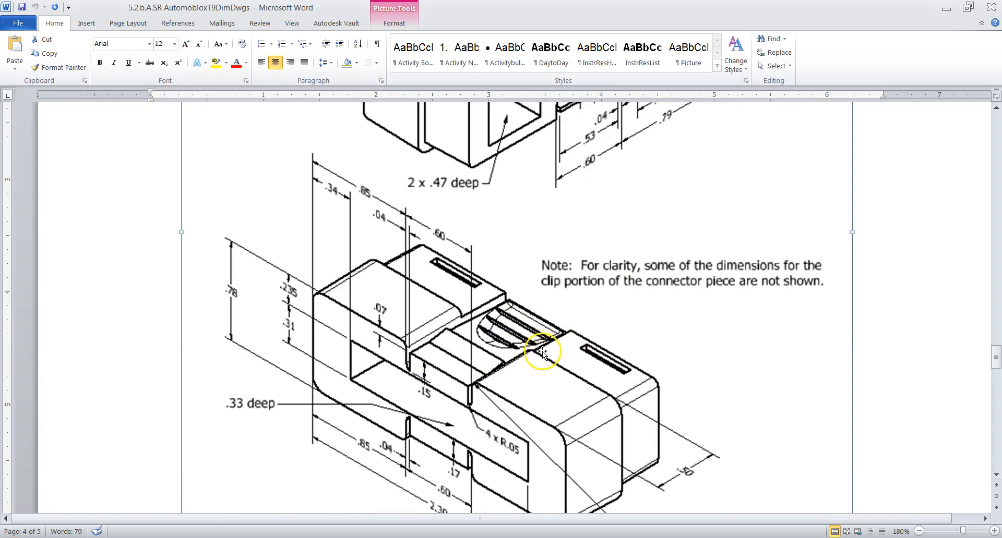
{"action": "scroll", "coordinate": [550, 343], "scroll_direction": "up", "scroll_amount": 5}
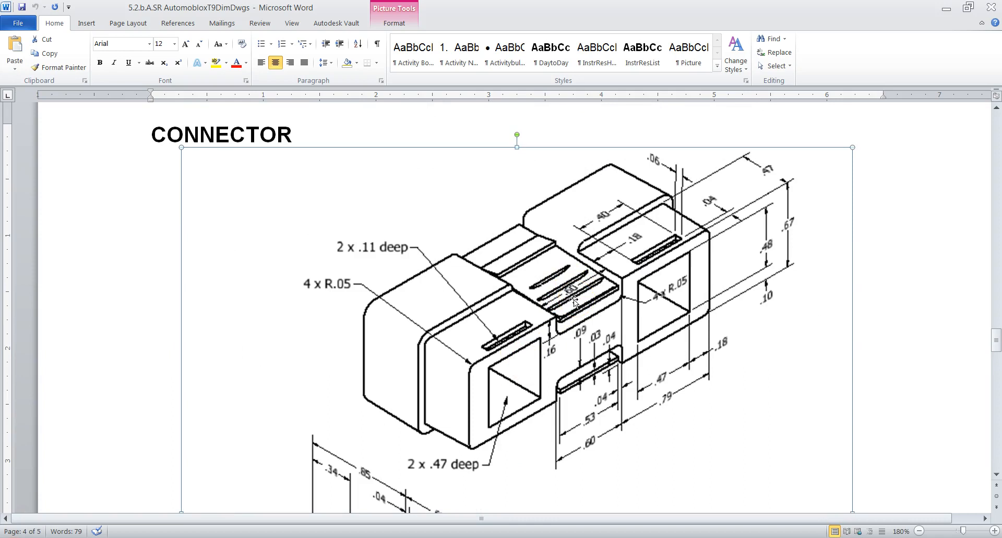
{"action": "scroll", "coordinate": [574, 292], "scroll_direction": "down", "scroll_amount": 5}
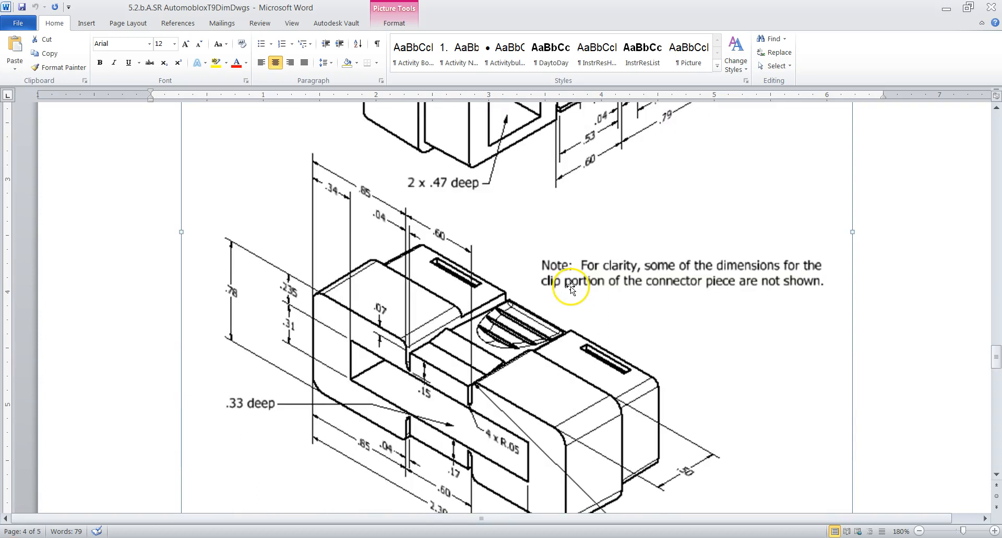
{"action": "scroll", "coordinate": [603, 256], "scroll_direction": "up", "scroll_amount": 2}
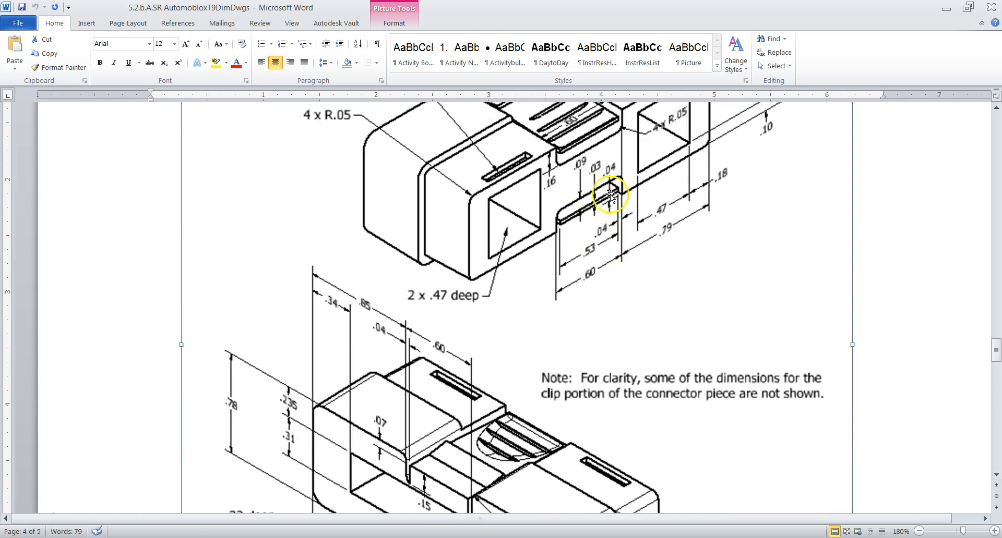
{"action": "scroll", "coordinate": [610, 198], "scroll_direction": "up", "scroll_amount": 2}
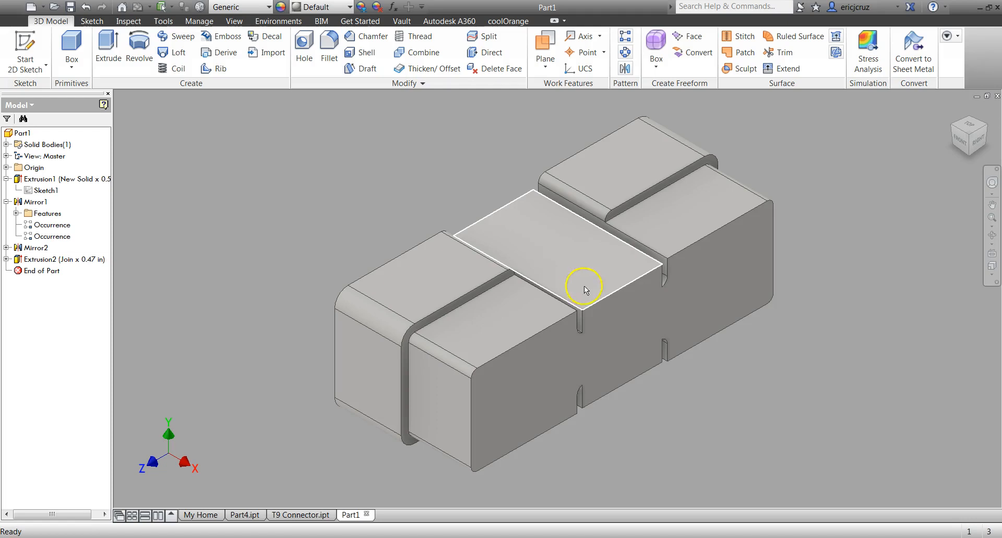
- Switch to the finished T9 Connector part in Inventor and open Sketch3 of Extrusion4 for editing
{"action": "left_click", "coordinate": [297, 515]}
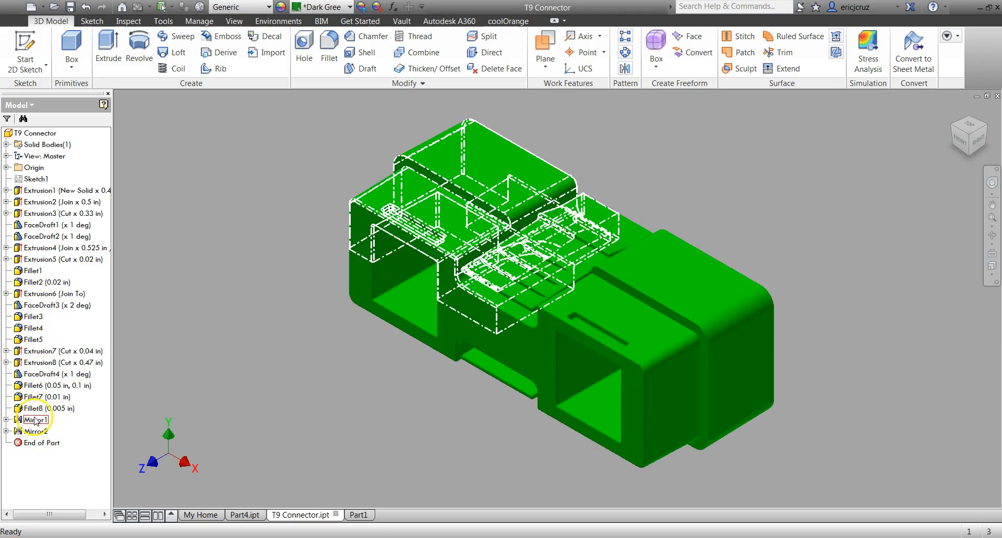
{"action": "left_click", "coordinate": [44, 249]}
{"action": "left_click", "coordinate": [6, 248]}
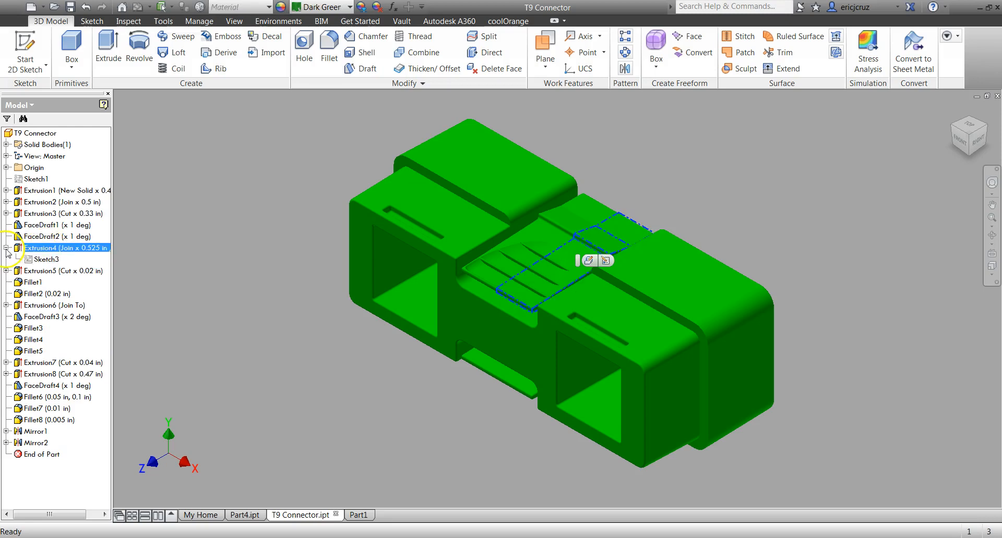
{"action": "left_click", "coordinate": [43, 261]}
{"action": "right_click", "coordinate": [43, 262]}
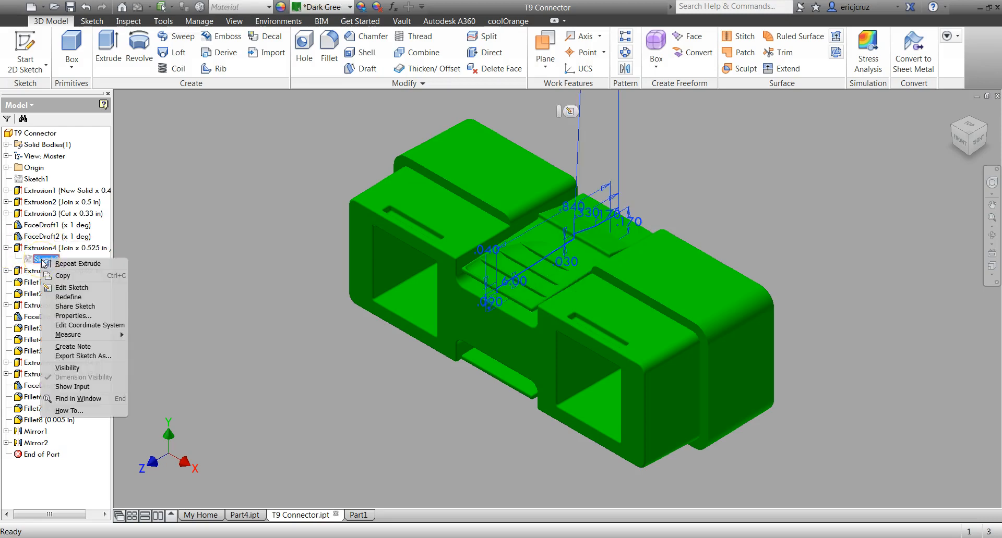
{"action": "left_click", "coordinate": [64, 290]}
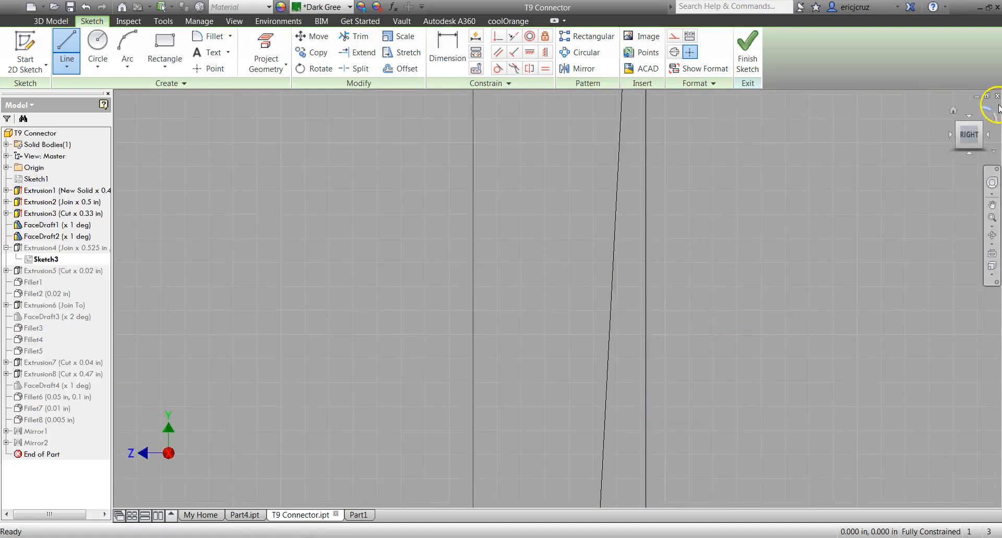
- Examine the clip profile in Sketch3 and its dimensions, viewing the model squarely from the left side
{"action": "left_click", "coordinate": [972, 139]}
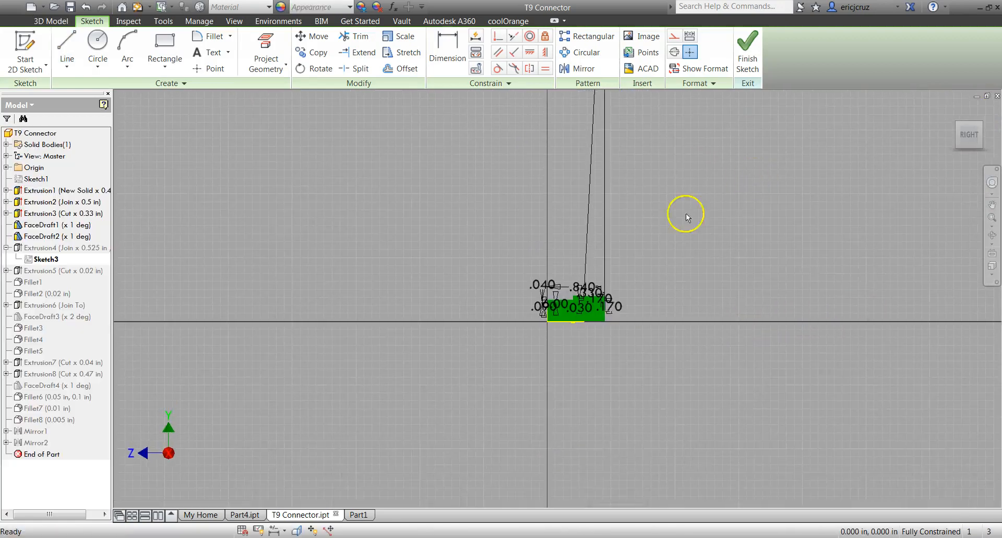
{"action": "mouse_move", "coordinate": [562, 368]}
{"action": "middle_mouse_down", "text": "shift"}
{"action": "mouse_move", "coordinate": [512, 375]}
{"action": "mouse_move", "coordinate": [711, 378]}
{"action": "mouse_move", "coordinate": [480, 395]}
{"action": "mouse_move", "coordinate": [424, 369]}
{"action": "mouse_move", "coordinate": [530, 356]}
{"action": "mouse_move", "coordinate": [517, 362]}
{"action": "mouse_move", "coordinate": [521, 376]}
{"action": "mouse_move", "coordinate": [435, 333]}
{"action": "middle_mouse_up", "text": "shift"}
{"action": "scroll", "coordinate": [435, 333], "scroll_direction": "down", "scroll_amount": 3}
{"action": "scroll", "coordinate": [566, 303], "scroll_direction": "up", "scroll_amount": 3}
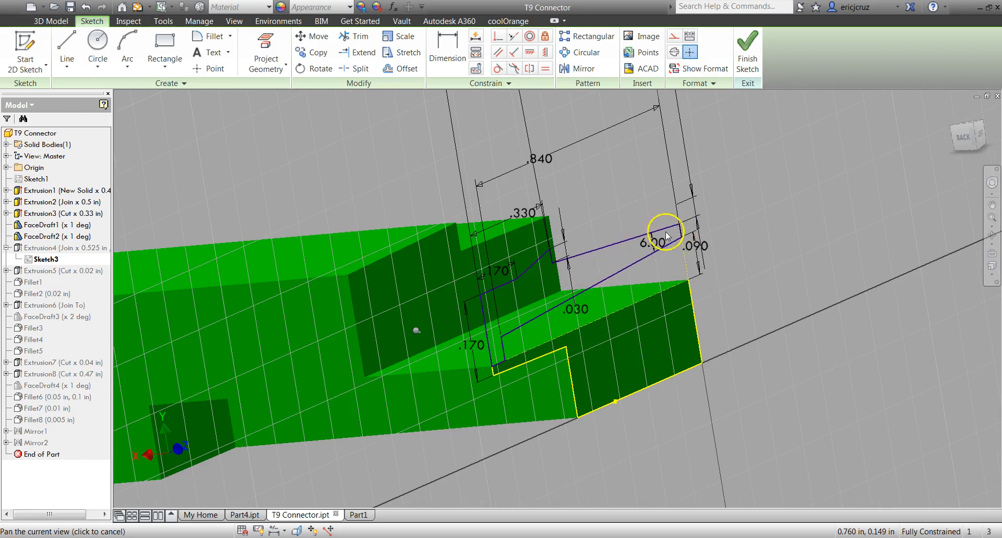
{"action": "middle_click_drag", "start_coordinate": [982, 133], "coordinate": [878, 184]}
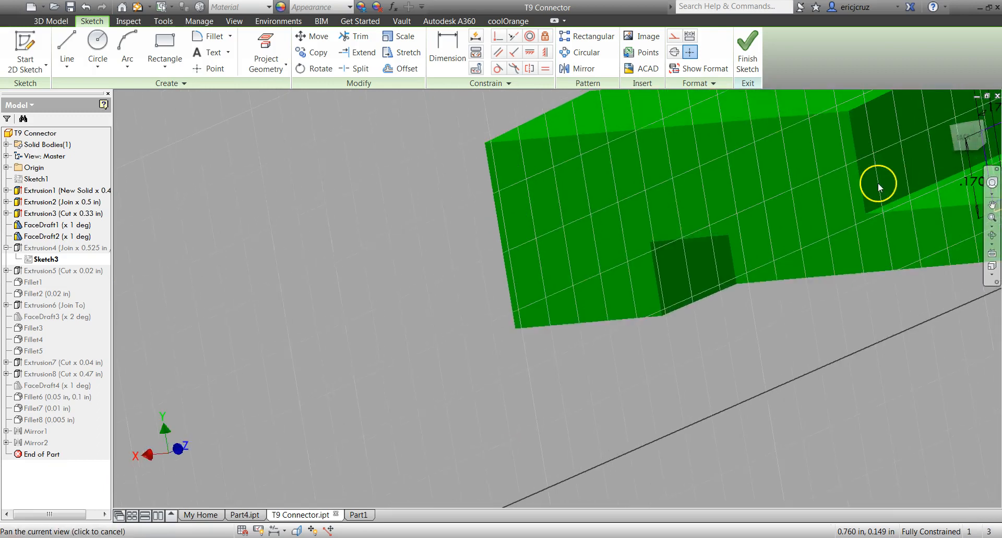
{"action": "scroll", "coordinate": [963, 150], "scroll_direction": "up", "scroll_amount": 3}
{"action": "left_click", "coordinate": [965, 145]}
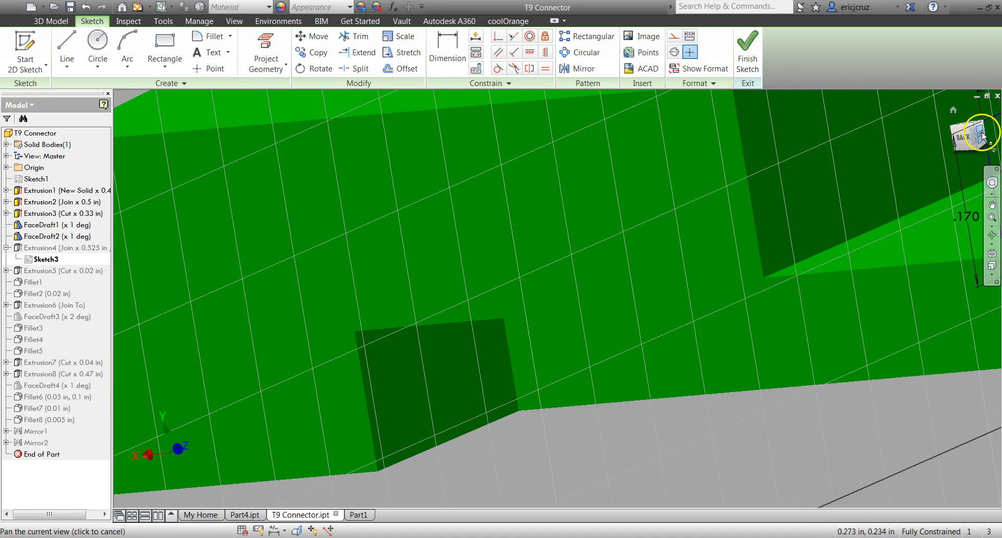
{"action": "middle_click_drag", "start_coordinate": [678, 291], "coordinate": [680, 254]}
{"action": "scroll", "coordinate": [601, 322], "scroll_direction": "up", "scroll_amount": 5}
{"action": "middle_click_drag", "start_coordinate": [588, 343], "coordinate": [622, 247]}
{"action": "scroll", "coordinate": [512, 300], "scroll_direction": "up", "scroll_amount": 3}
{"action": "scroll", "coordinate": [512, 300], "scroll_direction": "up", "scroll_amount": 3}
{"action": "mouse_move", "coordinate": [512, 300]}
{"action": "middle_mouse_down"}
{"action": "mouse_move", "coordinate": [523, 257]}
{"action": "mouse_move", "coordinate": [507, 206]}
{"action": "mouse_move", "coordinate": [517, 203]}
{"action": "mouse_move", "coordinate": [496, 232]}
{"action": "middle_mouse_up"}
{"action": "scroll", "coordinate": [517, 203], "scroll_direction": "down", "scroll_amount": 3}
- Compare the clip profile's sketch dimensions in Inventor with the clip details in both views of the Word drawing
{"action": "key", "text": "alt+Tab"}
{"action": "key", "text": "alt+Tab"}
{"action": "key", "text": "alt+Tab"}
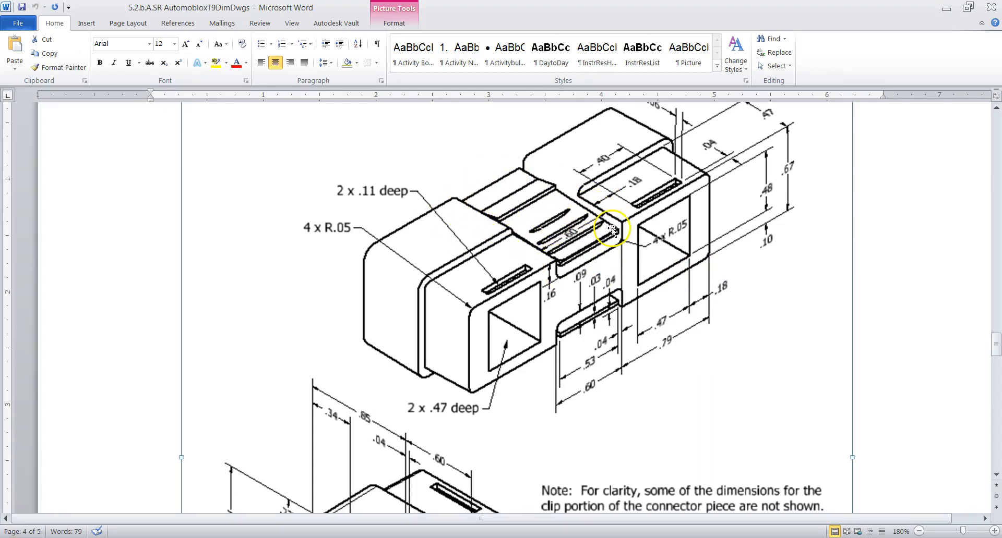
{"action": "key", "text": "alt+Tab"}
{"action": "mouse_move", "coordinate": [539, 327]}
{"action": "middle_mouse_down"}
{"action": "mouse_move", "coordinate": [533, 393]}
{"action": "mouse_move", "coordinate": [533, 367]}
{"action": "middle_mouse_up"}
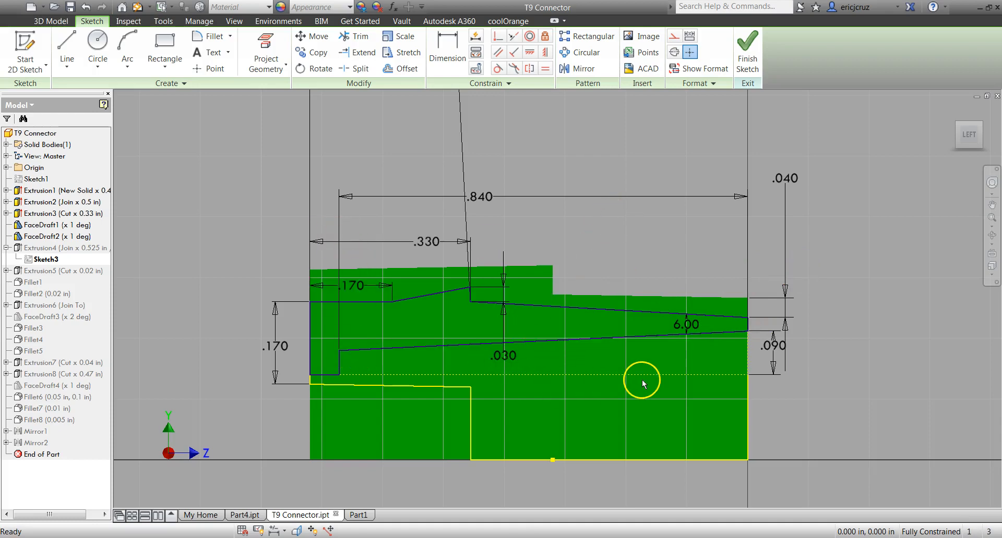
{"action": "key", "text": "alt+Tab"}
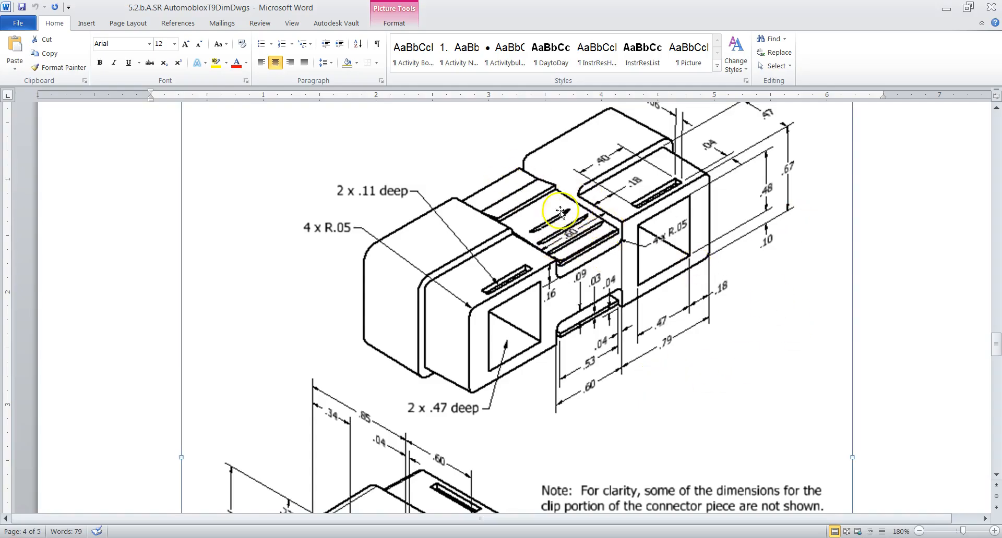
{"action": "key", "text": "alt+Tab"}
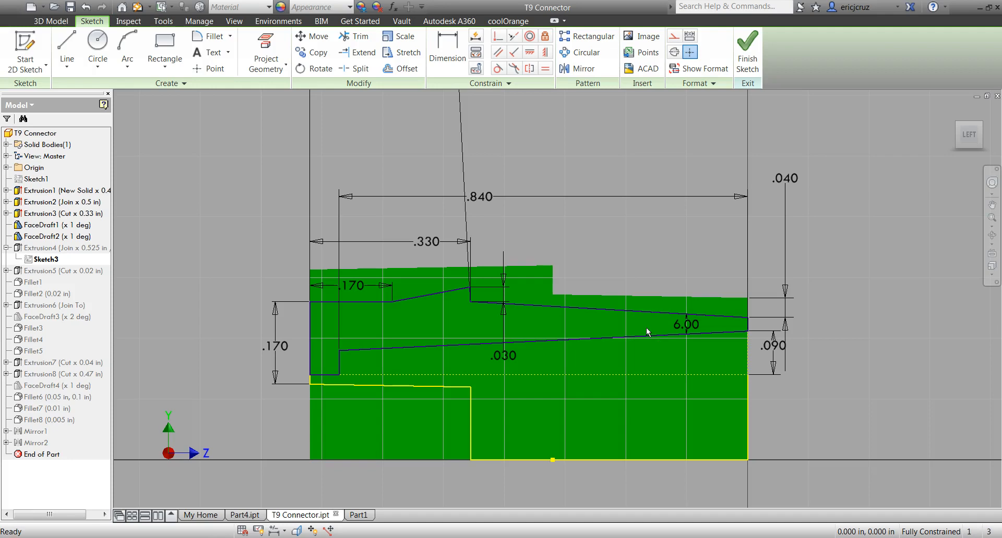
{"action": "scroll", "coordinate": [634, 333], "scroll_direction": "down", "scroll_amount": 5}
{"action": "scroll", "coordinate": [629, 331], "scroll_direction": "up", "scroll_amount": 6}
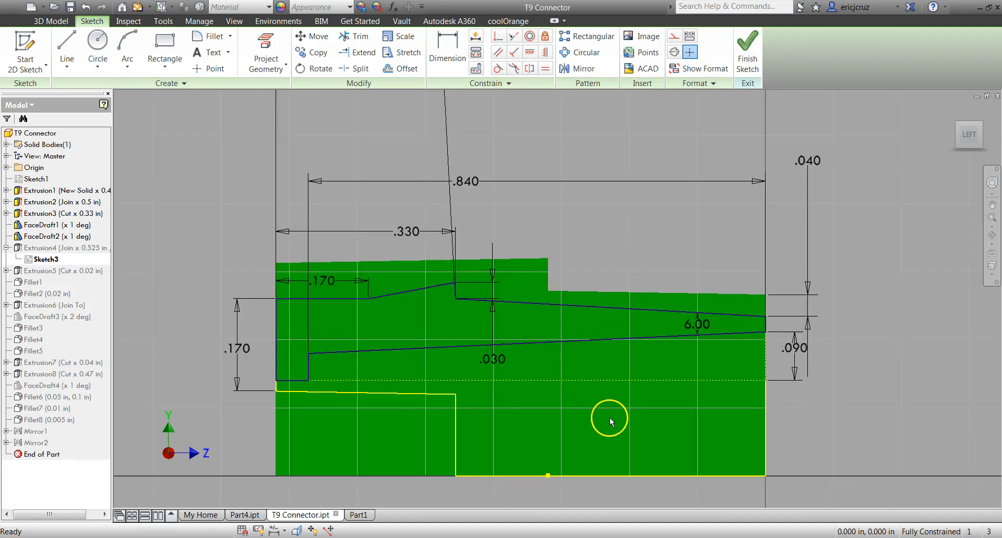
{"action": "key", "text": "alt+Tab"}
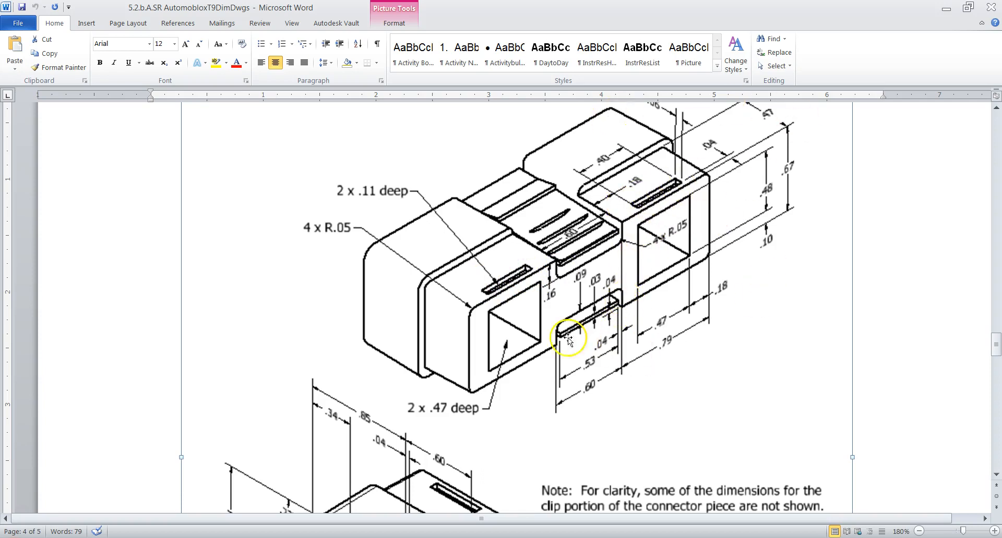
{"action": "scroll", "coordinate": [509, 379], "scroll_direction": "down", "scroll_amount": 5}
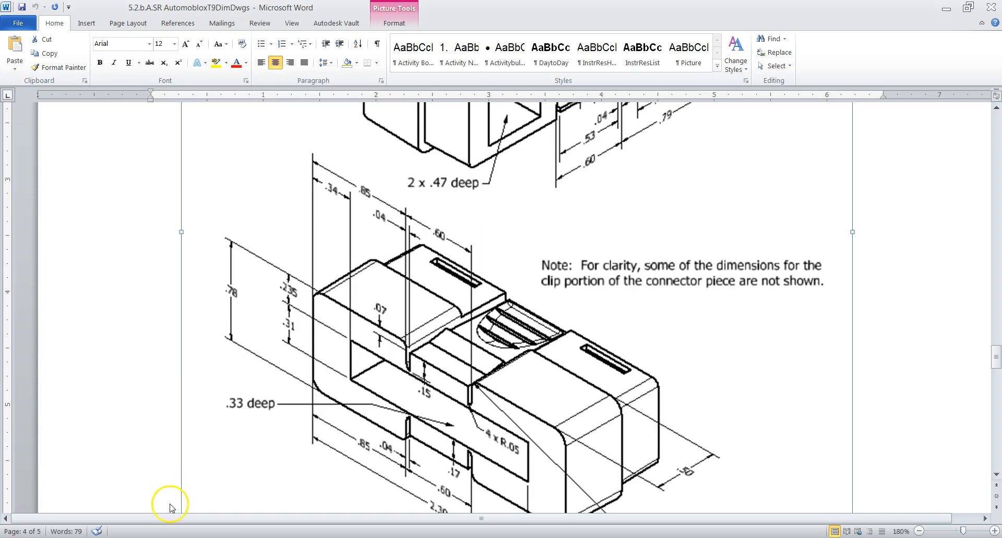
{"action": "scroll", "coordinate": [338, 401], "scroll_direction": "down", "scroll_amount": 2}
{"action": "scroll", "coordinate": [338, 401], "scroll_direction": "up", "scroll_amount": 1}
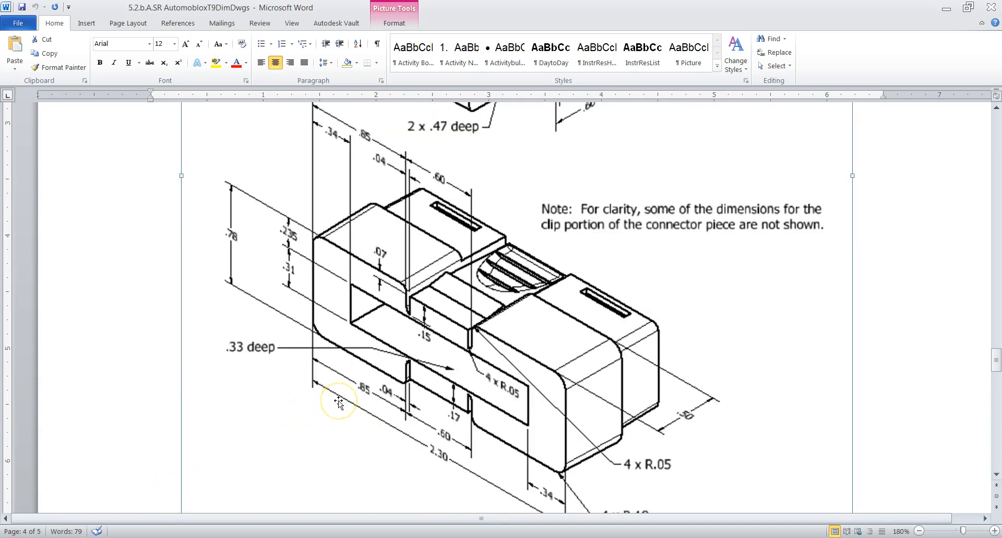